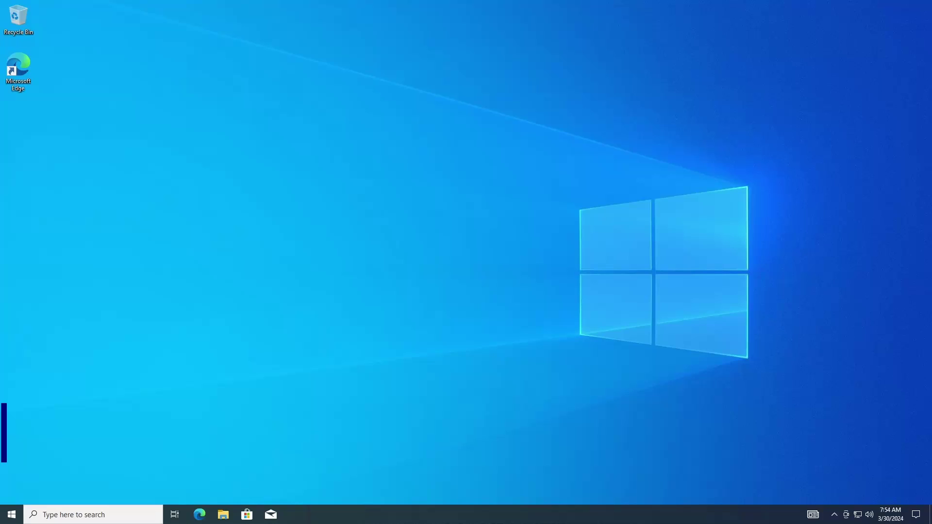
Search 'restor' and open Create a restore point on the System Protection tab.
left_click(72, 515)
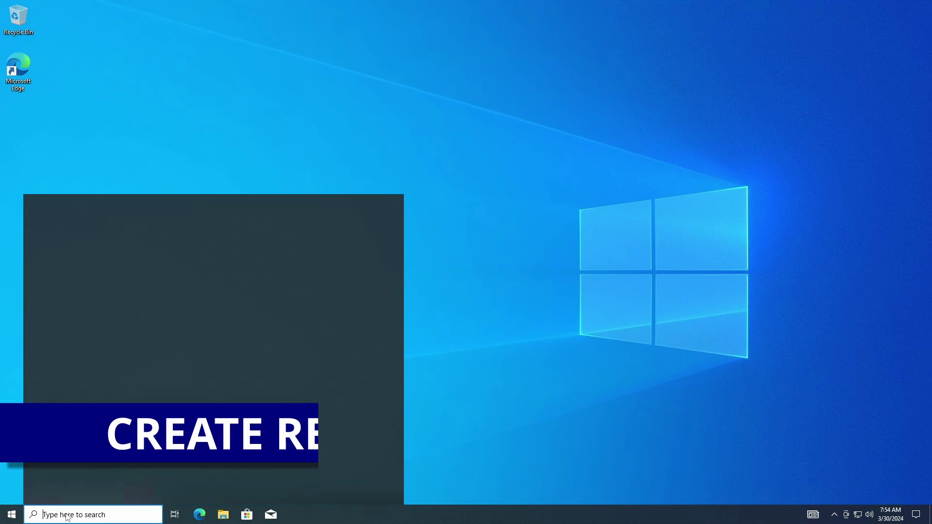
type("restor")
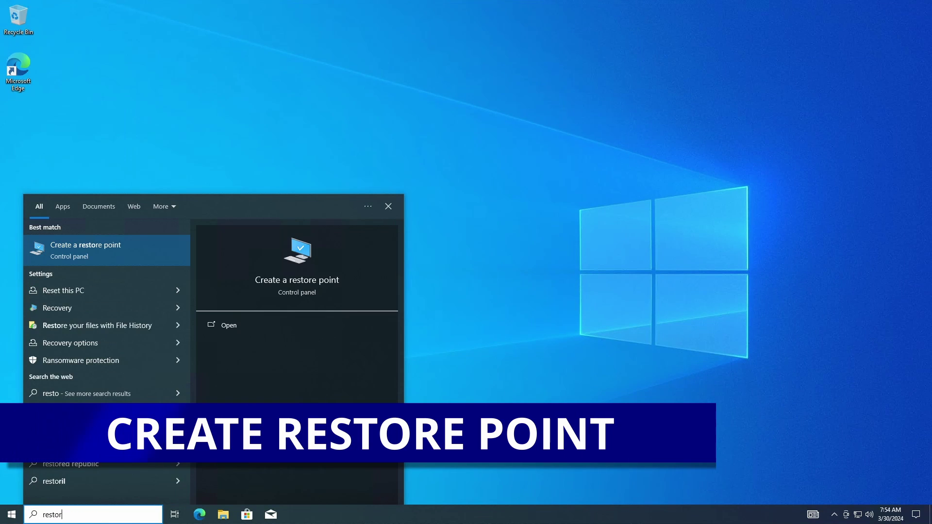
left_click(86, 251)
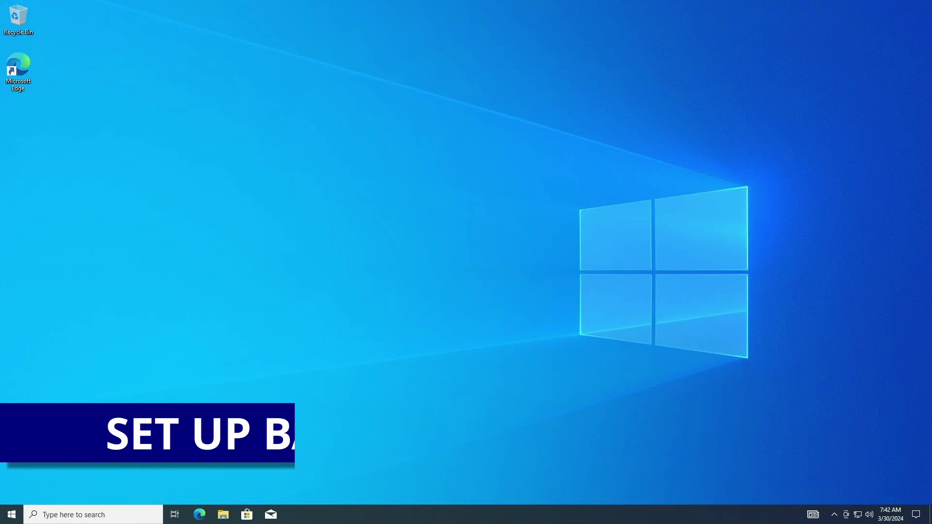
left_click(65, 516)
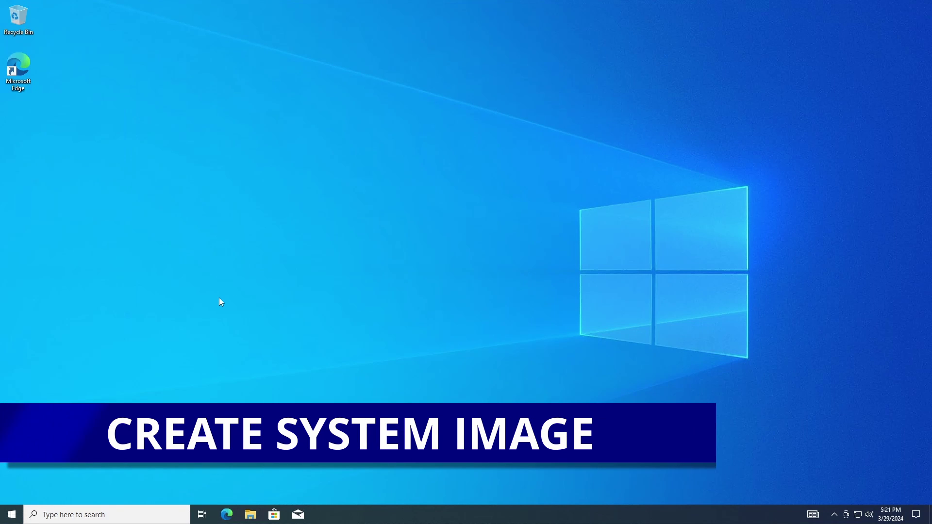
left_click(68, 515)
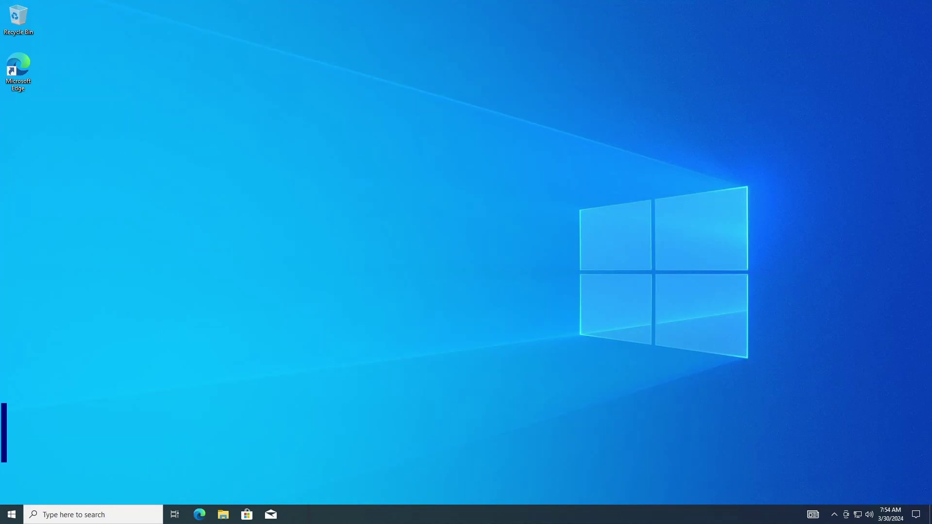
left_click(69, 515)
type("restor")
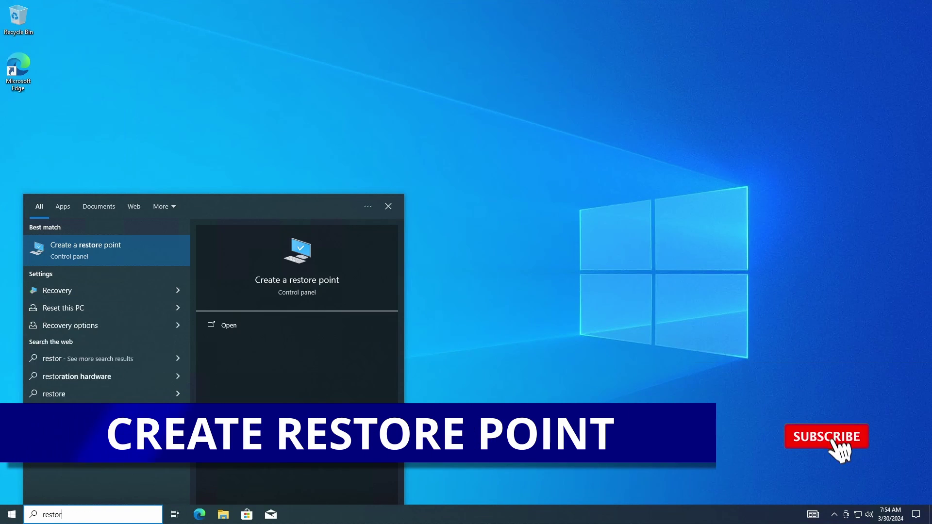
left_click(86, 251)
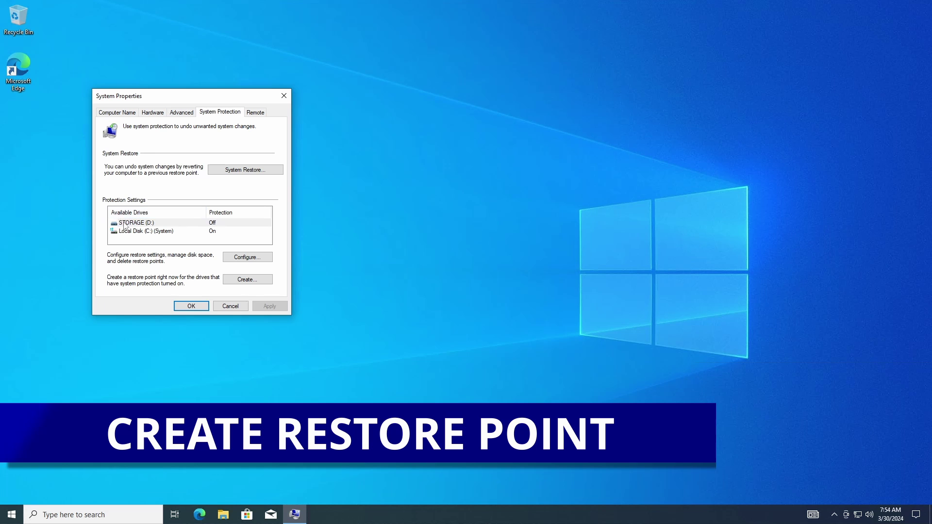
Open Local Disk (C:)'s protection settings: protection on, max usage 4% (10.00 GB).
left_click(214, 223)
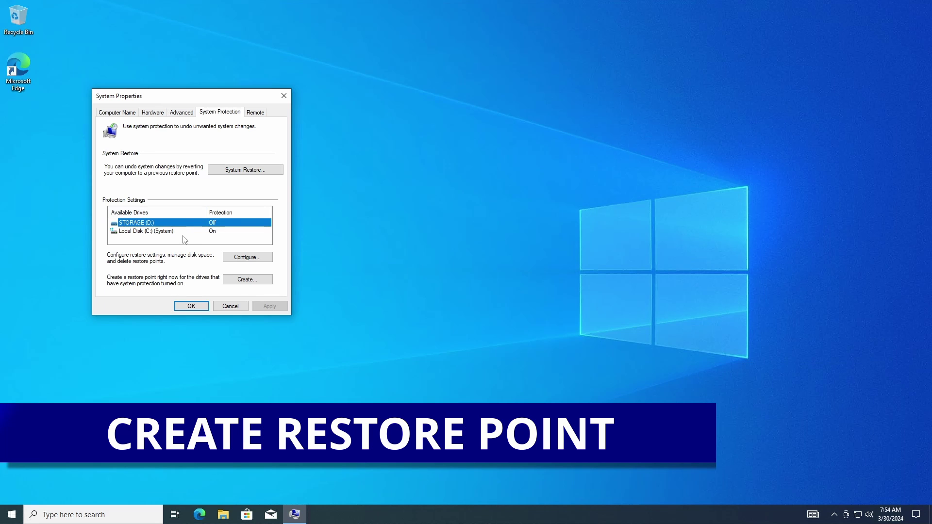
left_click(172, 232)
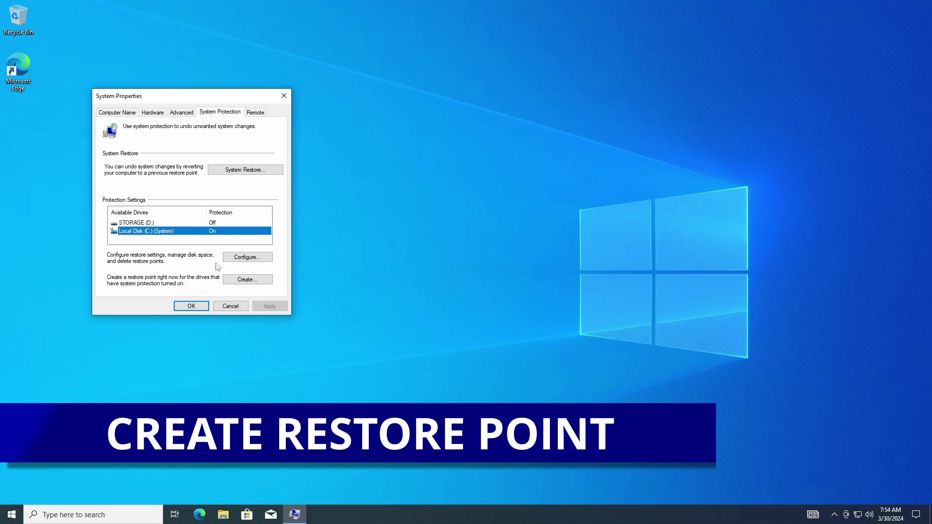
left_click(231, 259)
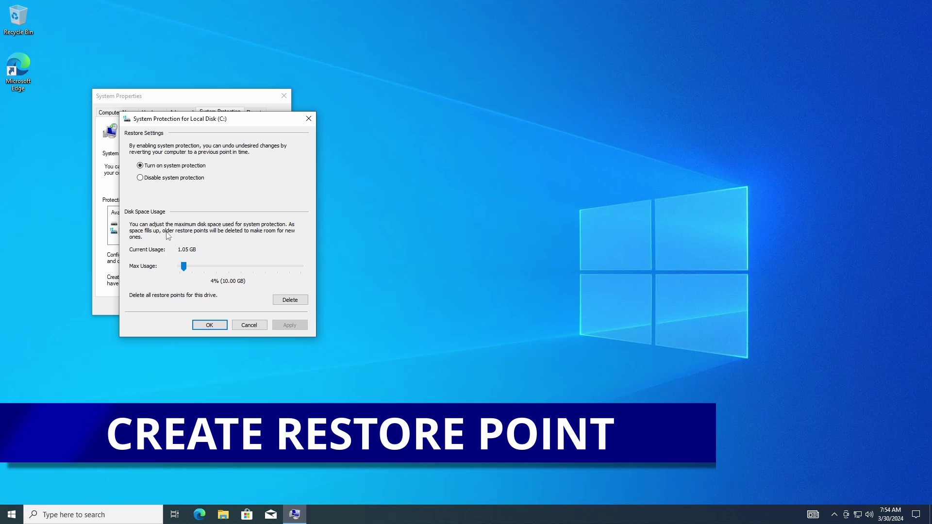
Close the C: settings, review STORAGE (D:) protection, and leave it disabled without saving changes.
left_click(207, 325)
left_click(134, 224)
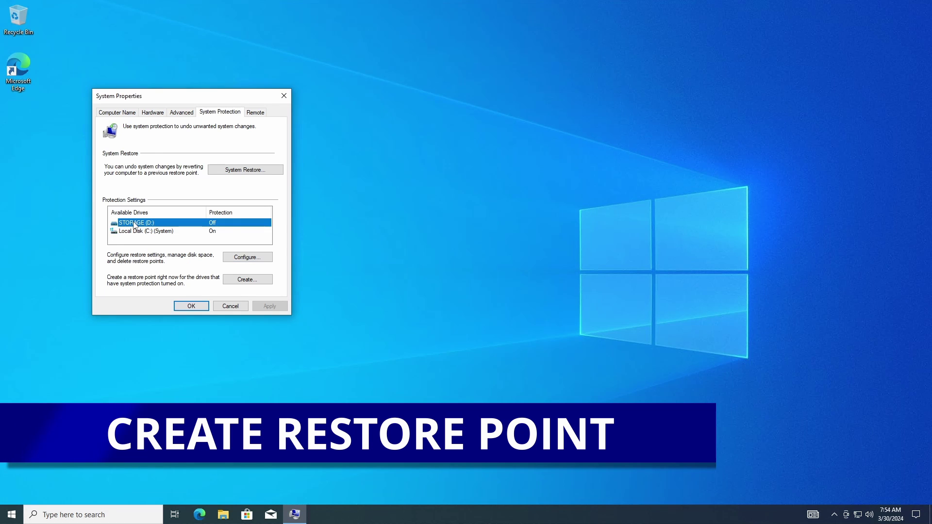
left_click(232, 258)
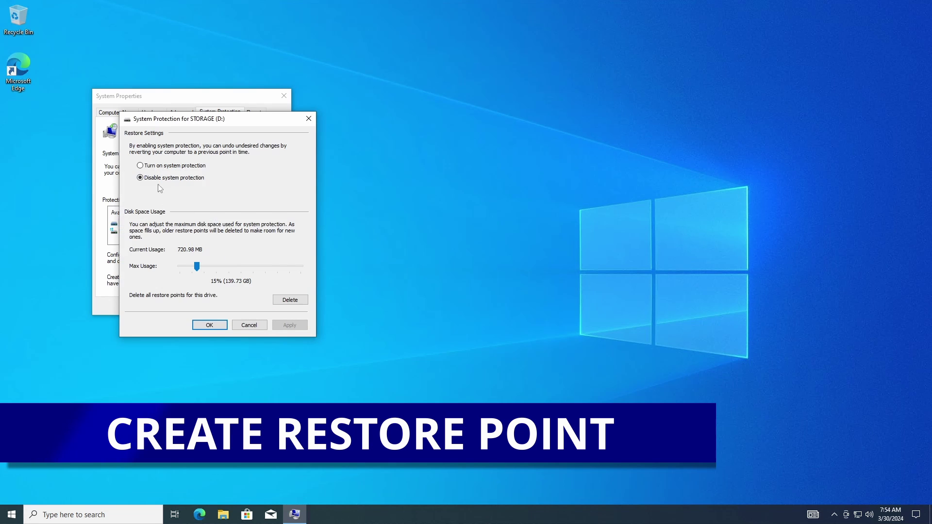
left_click(148, 166)
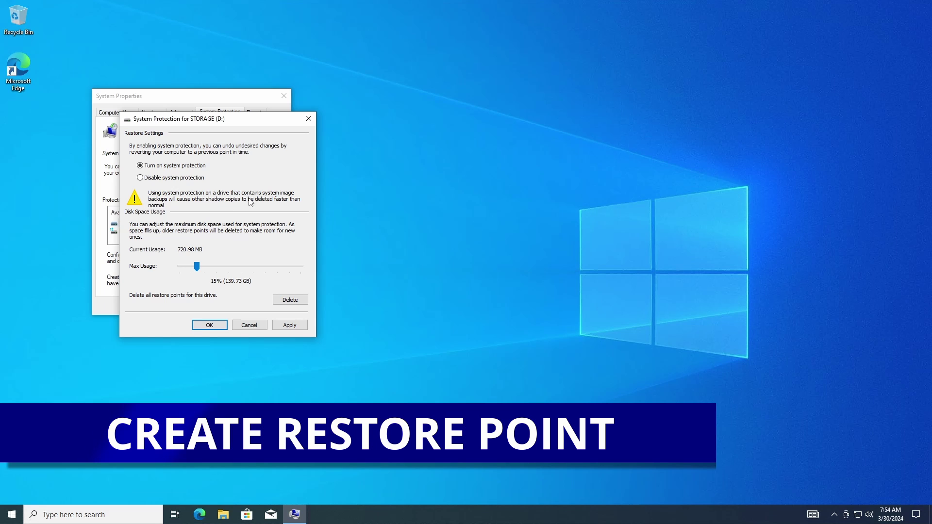
left_click(140, 178)
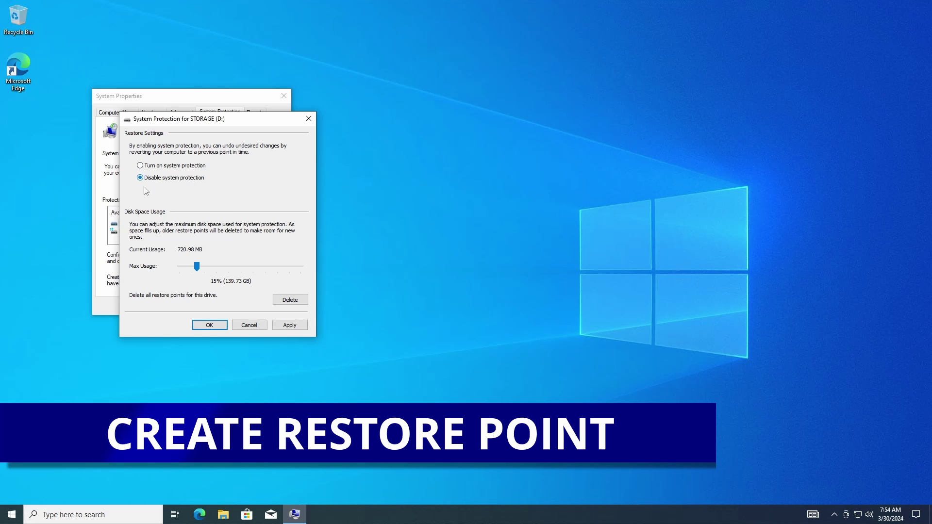
left_click(250, 325)
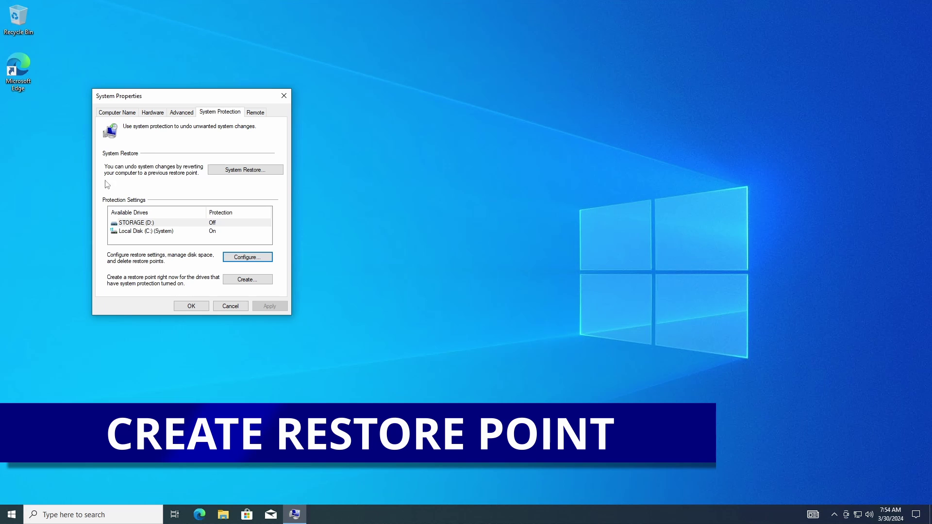
left_click(221, 173)
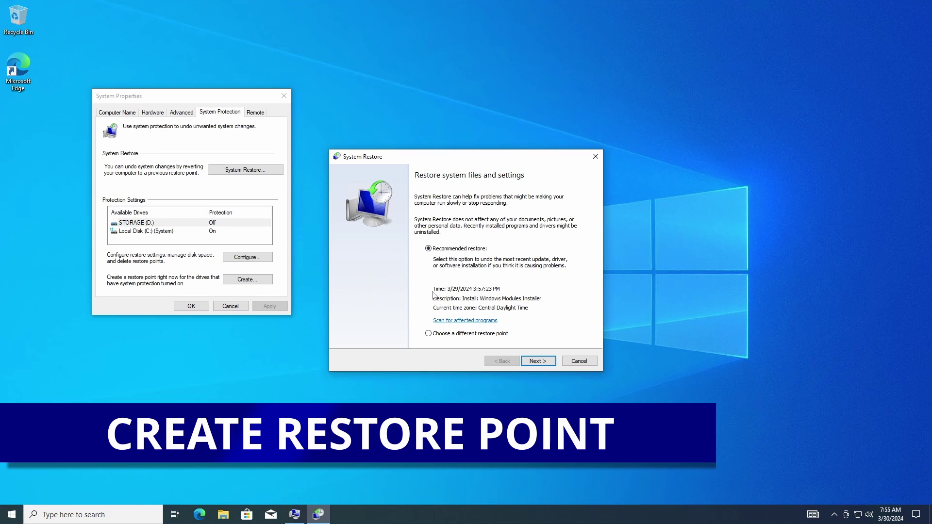
left_click(462, 335)
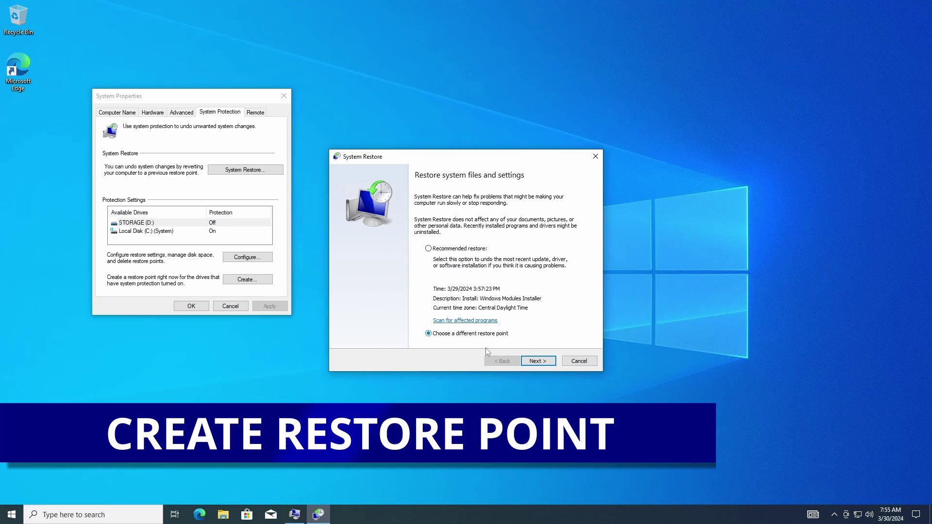
left_click(538, 361)
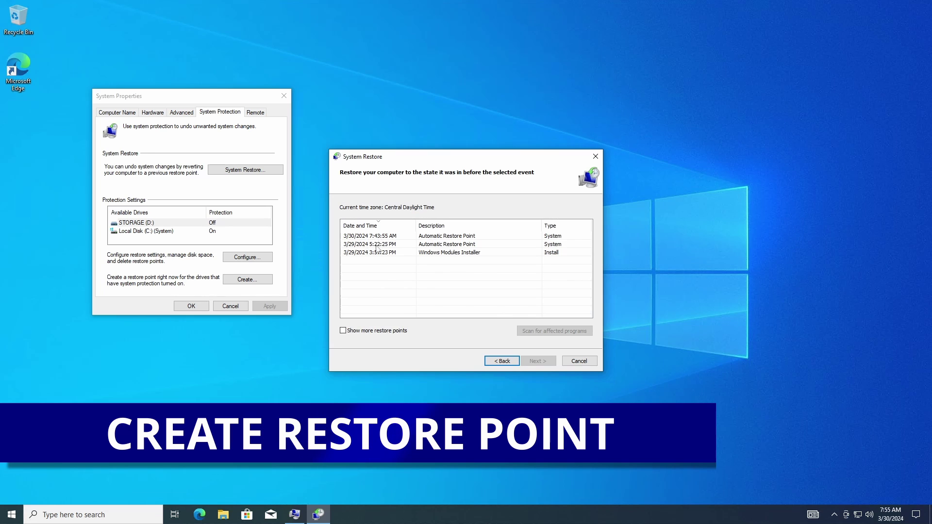
left_click(344, 331)
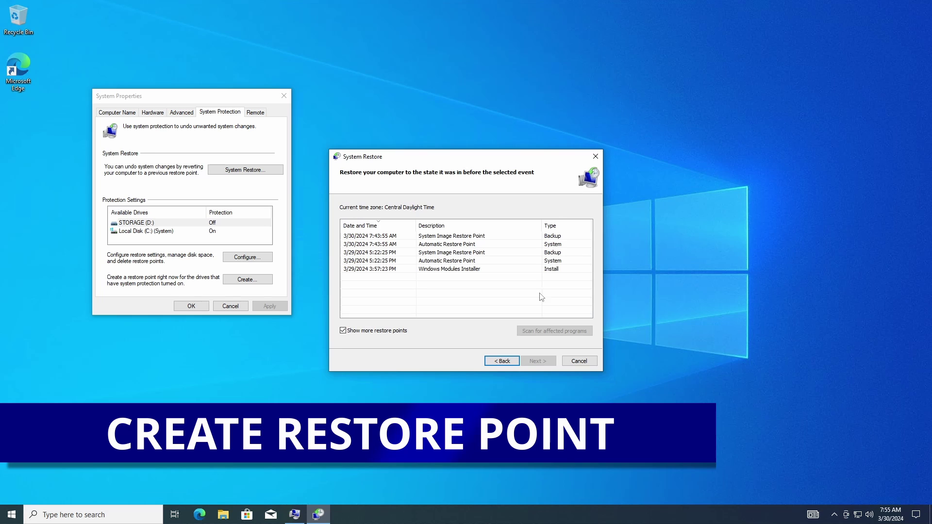
left_click(501, 362)
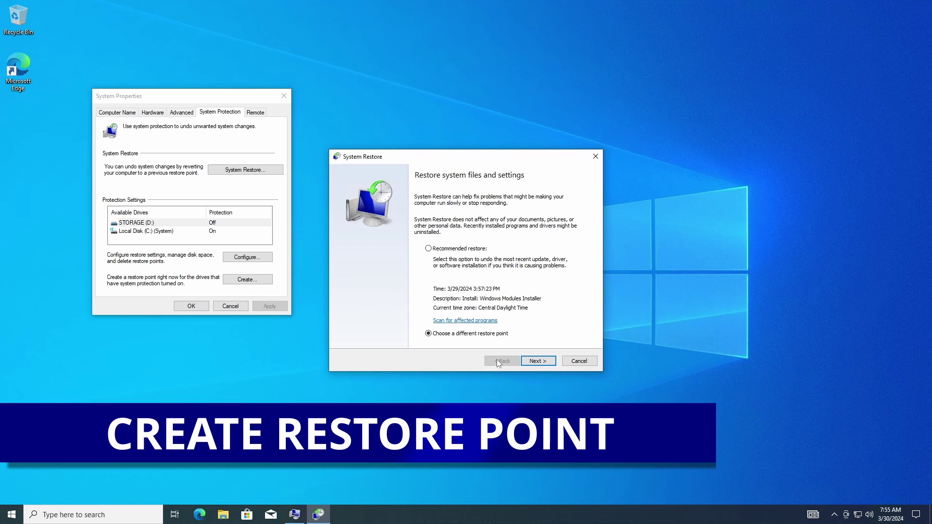
left_click(573, 360)
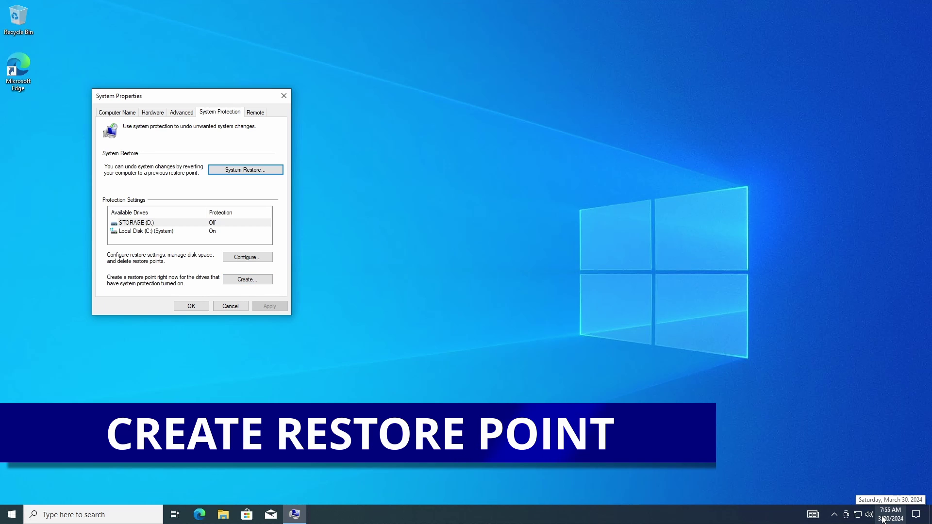
Create a restore point named 'Demo Restore Point' and dismiss the success message.
left_click(242, 281)
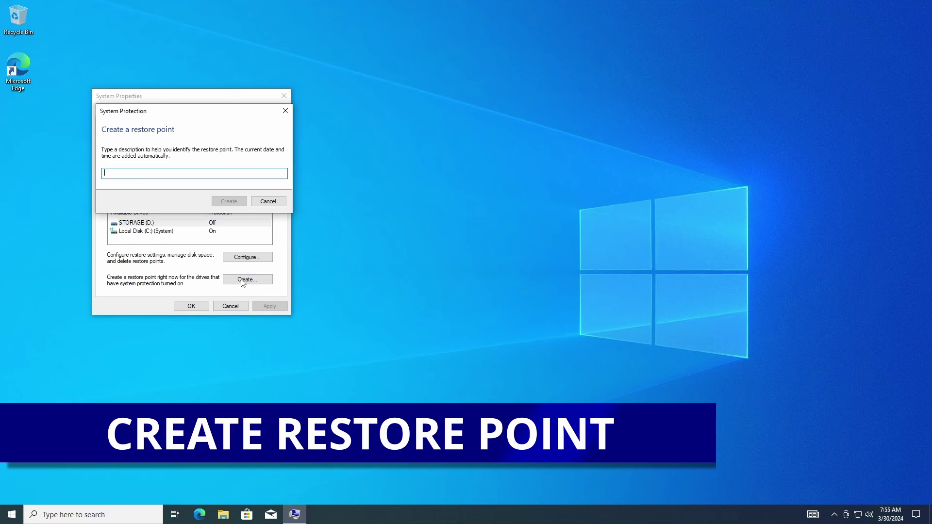
type("Demo Restore Point")
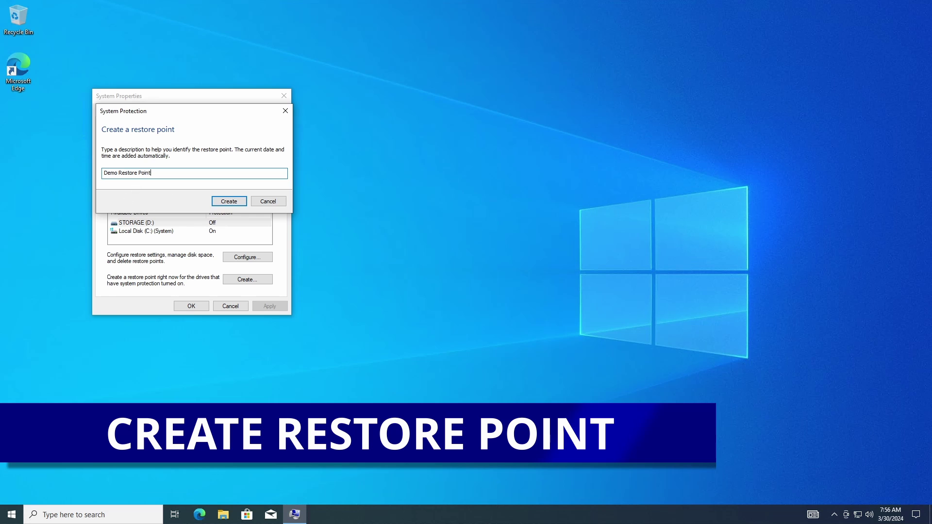
left_click(221, 202)
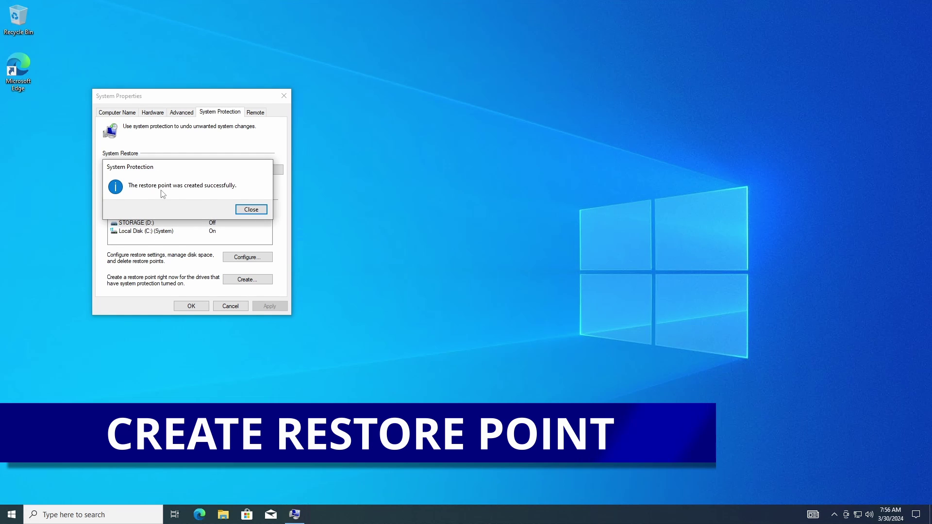
left_click(251, 210)
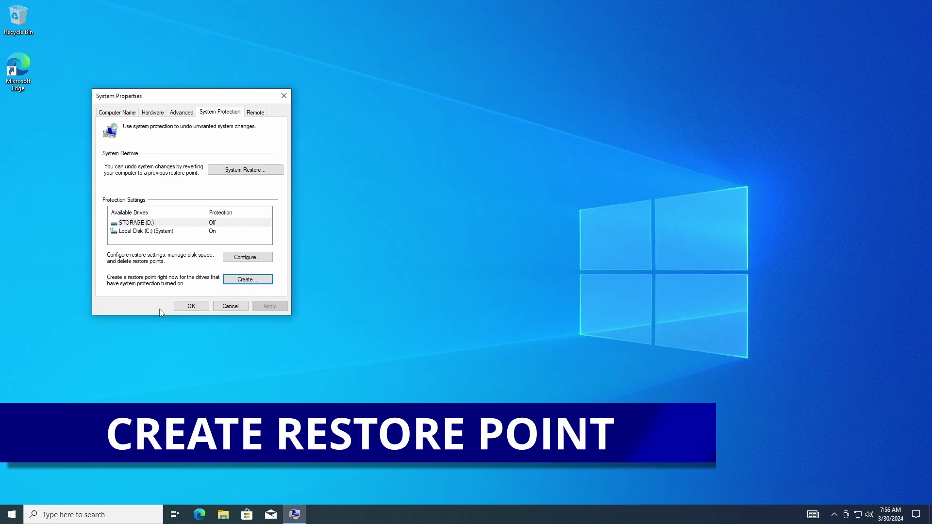
left_click(242, 170)
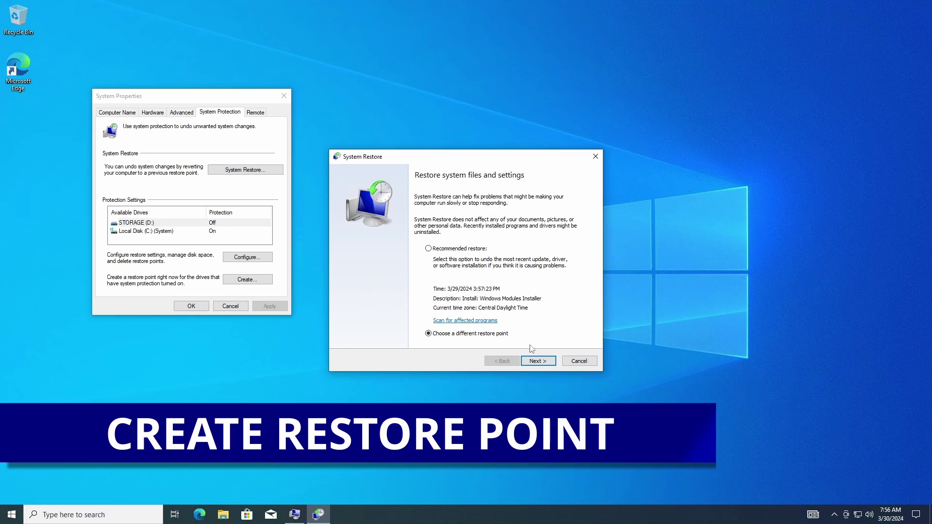
Roll back to the Demo Restore Point and confirm with Yes to start System Restore.
left_click(538, 361)
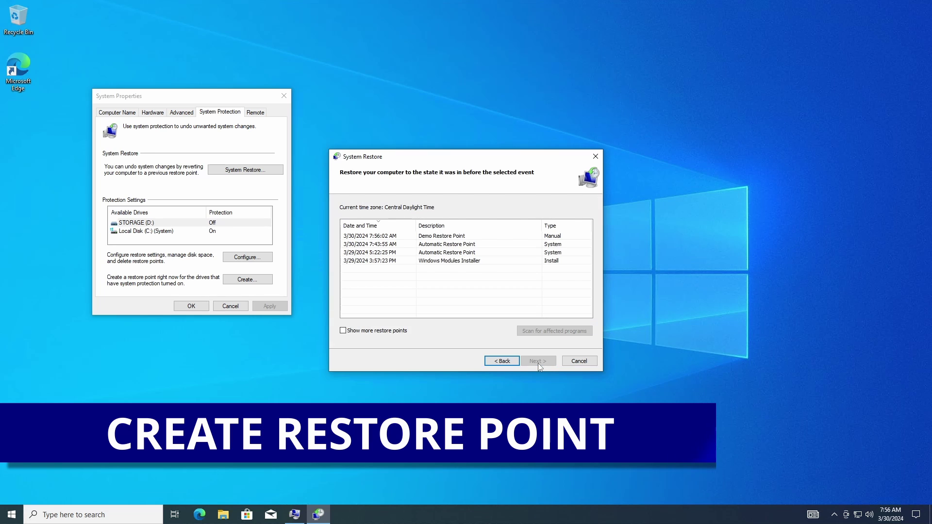
left_click(438, 240)
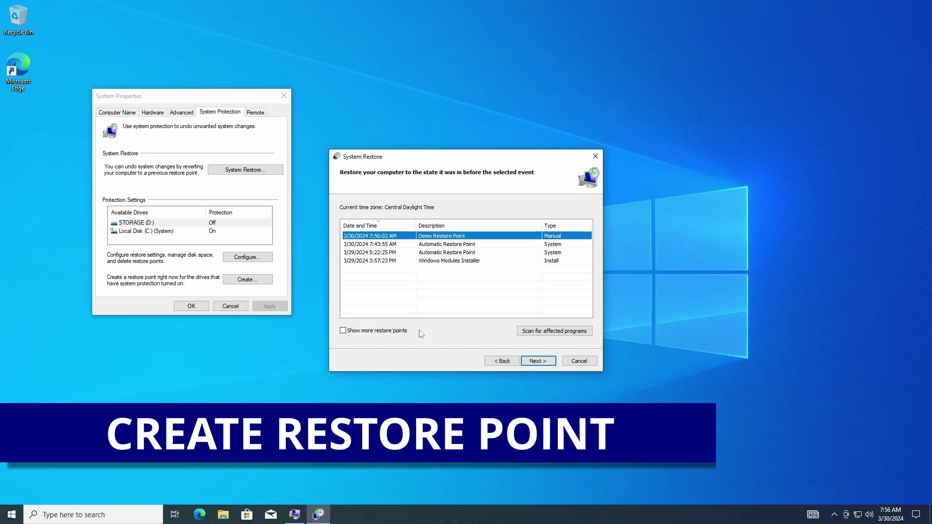
left_click(538, 361)
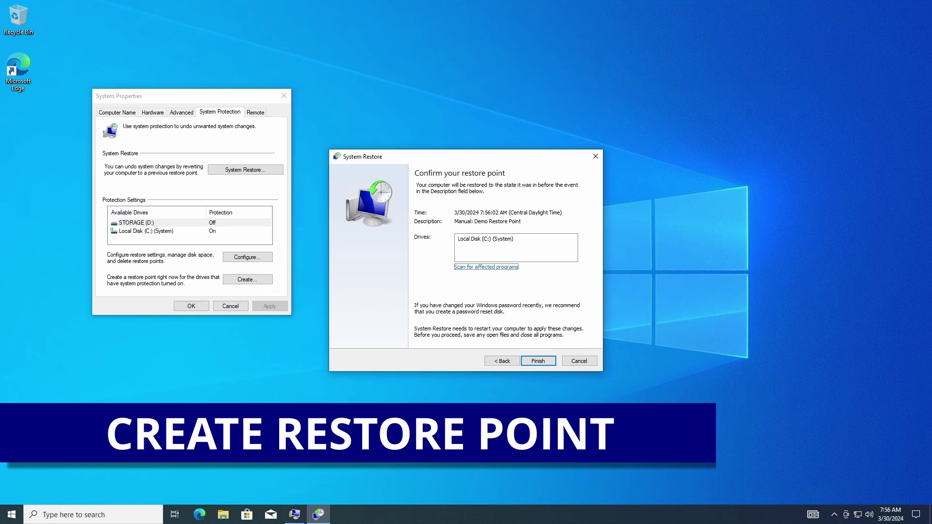
left_click(534, 362)
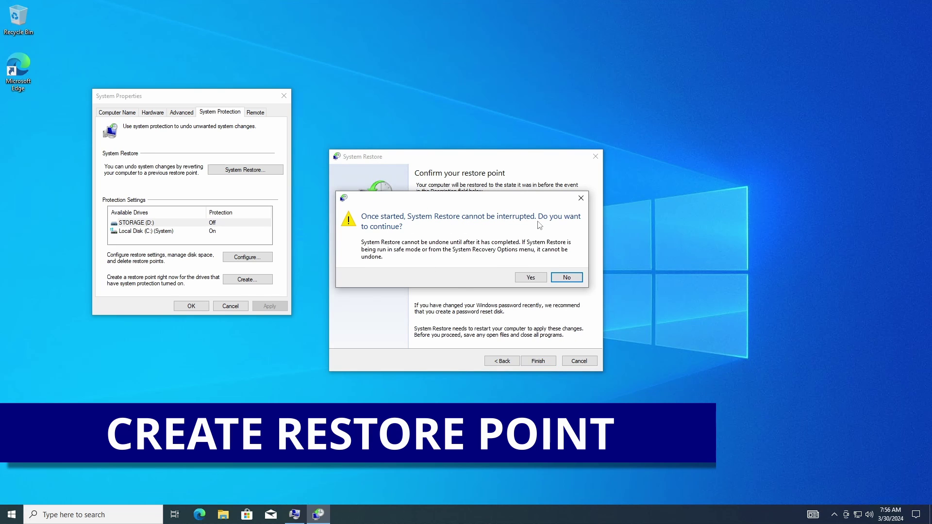
left_click(529, 277)
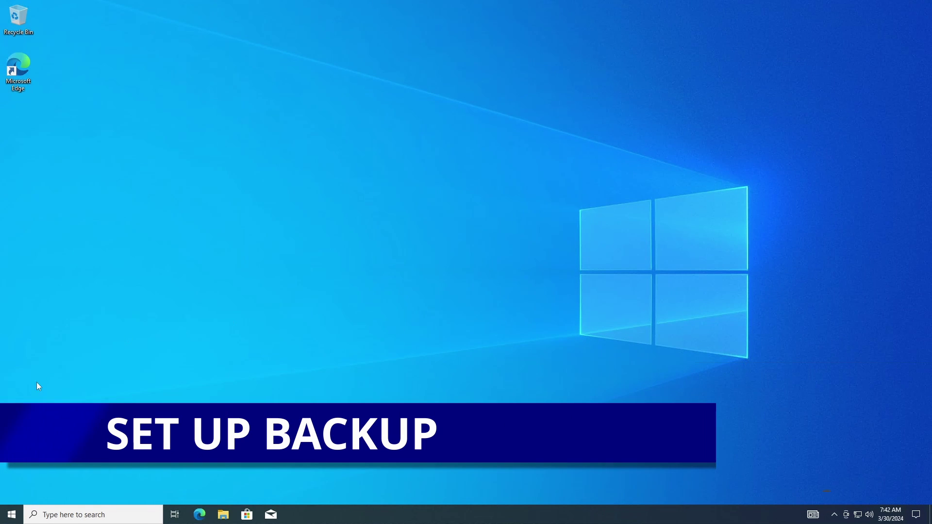
Search 'back', open Backup settings, and go to Backup and Restore (Windows 7).
left_click(63, 515)
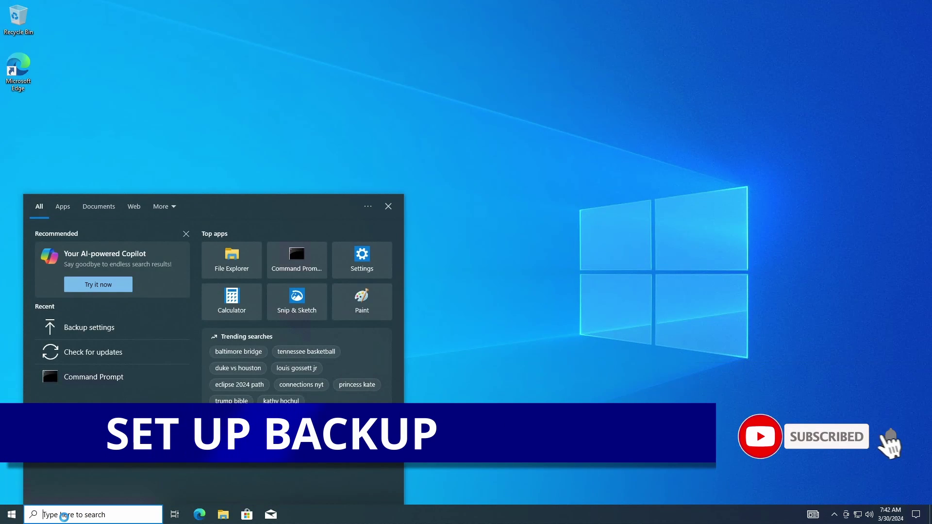
type("back")
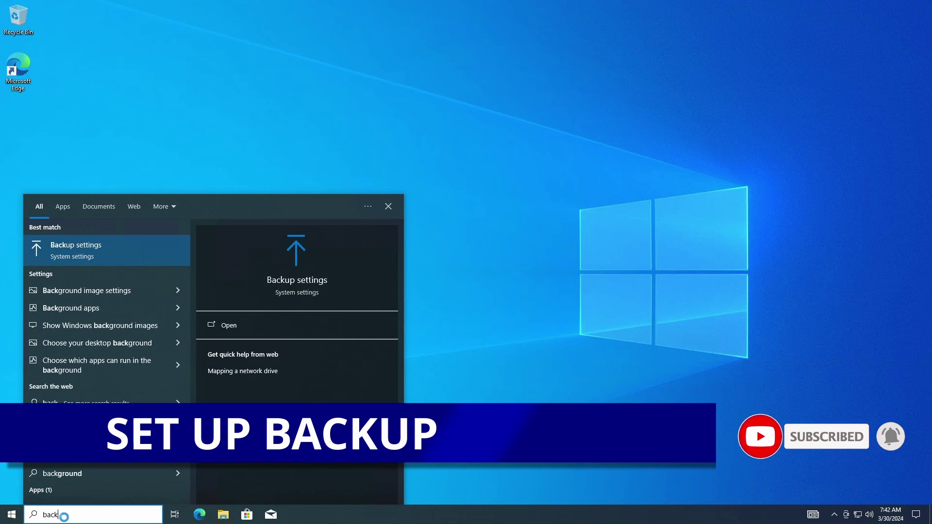
left_click(94, 251)
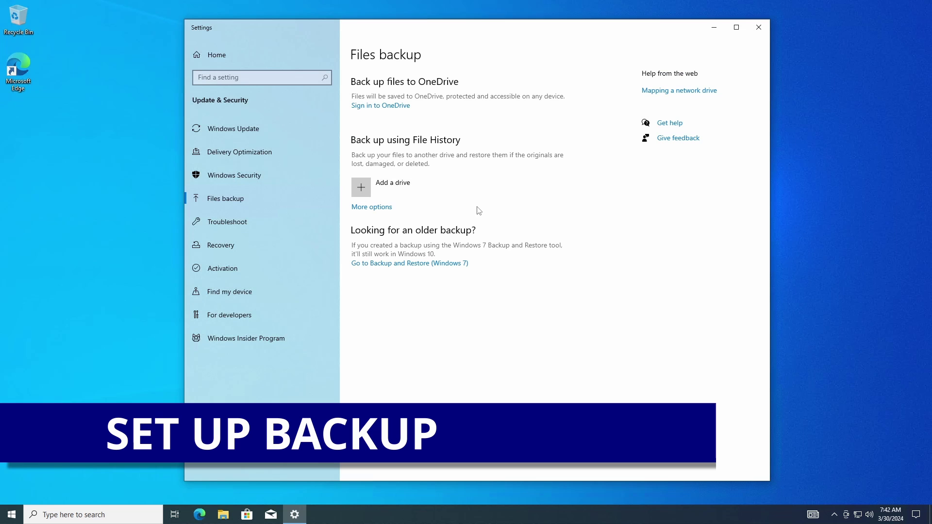
left_click(385, 266)
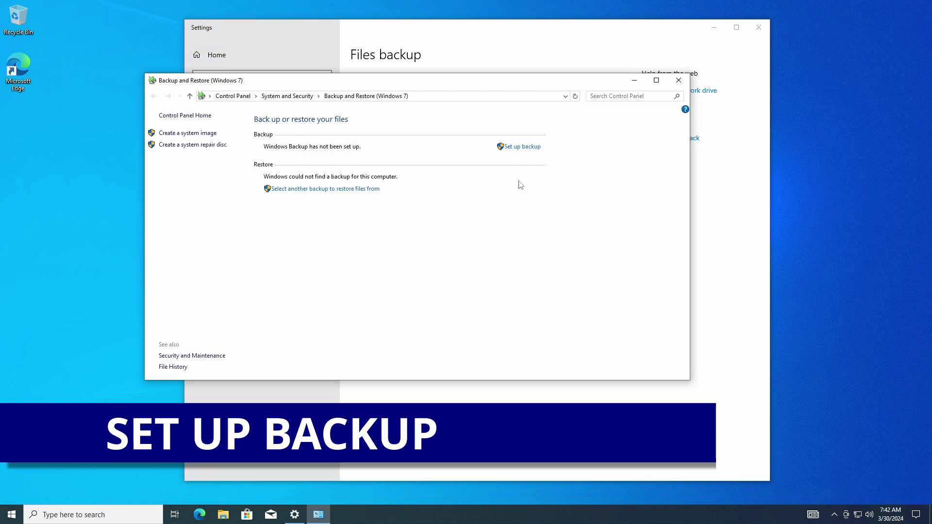
Start a backup setup to STORAGE (D:), try choosing items manually, then abandon it.
left_click(522, 148)
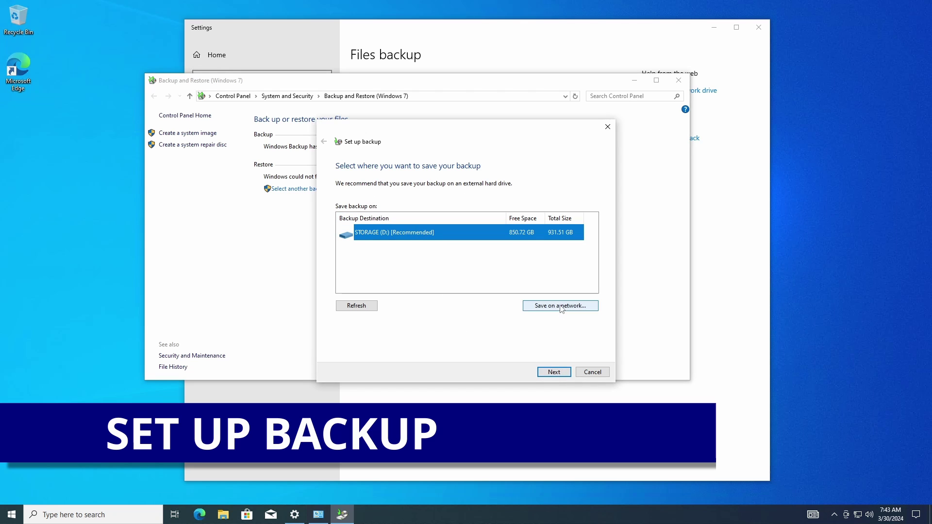
left_click(558, 375)
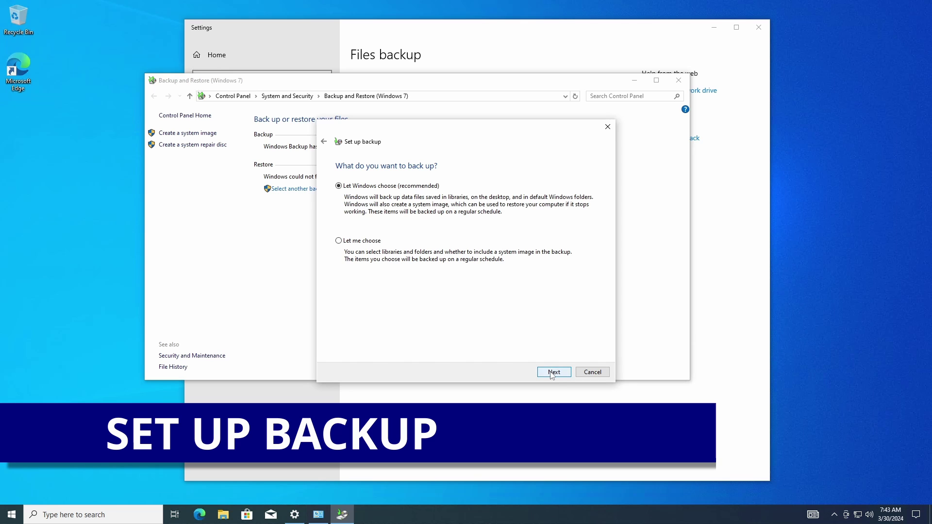
left_click(338, 241)
left_click(554, 373)
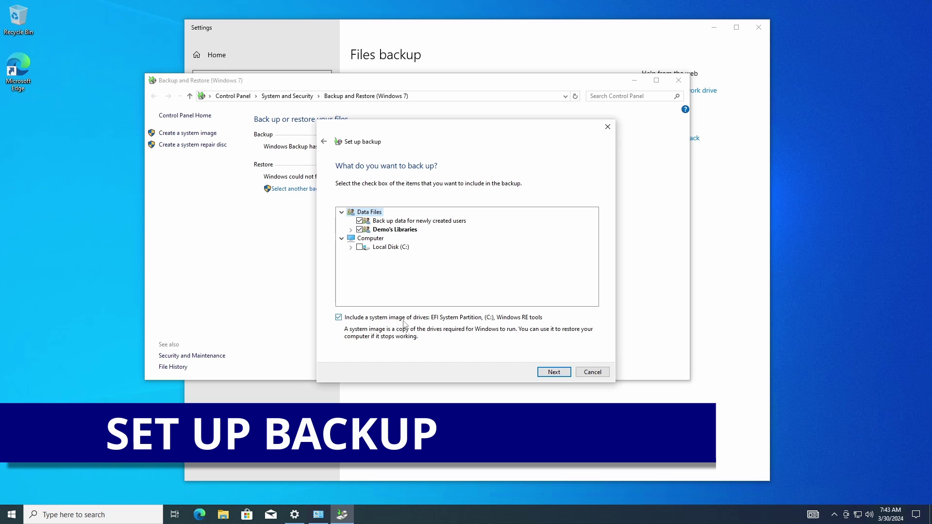
left_click(579, 373)
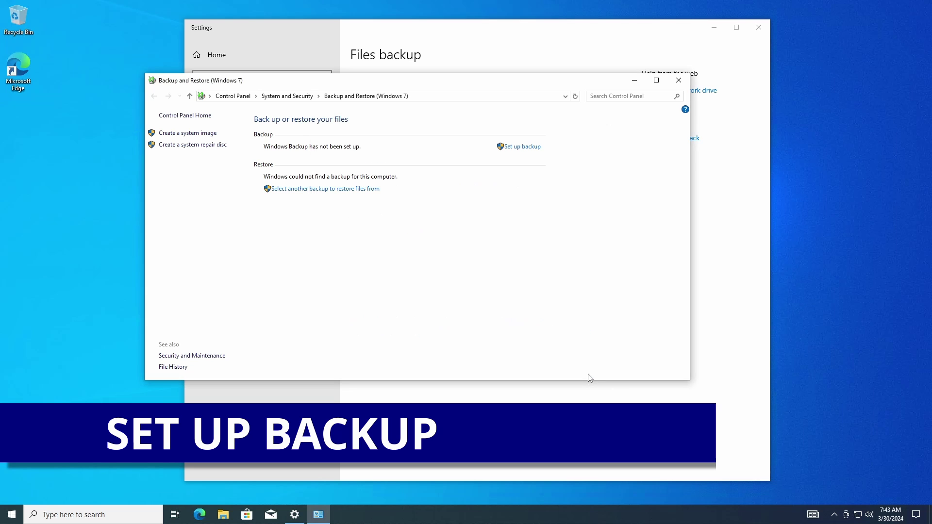
Set up backup to STORAGE (D:) with Windows-chosen contents, save settings and run it.
left_click(515, 150)
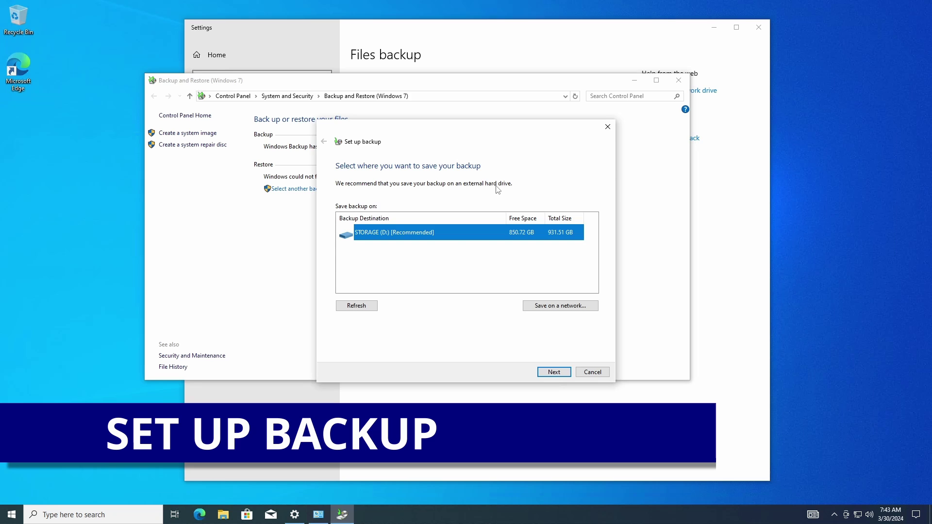
left_click(552, 372)
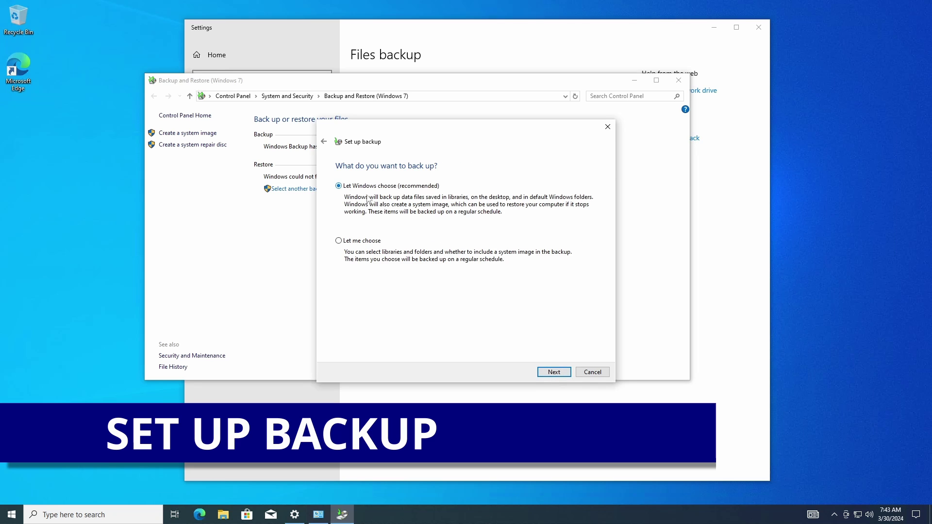
left_click(555, 373)
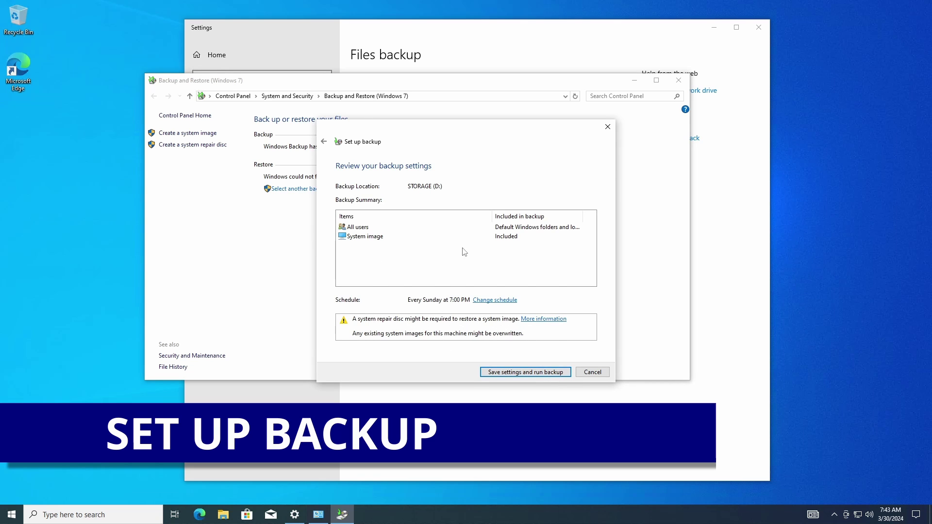
left_click(507, 372)
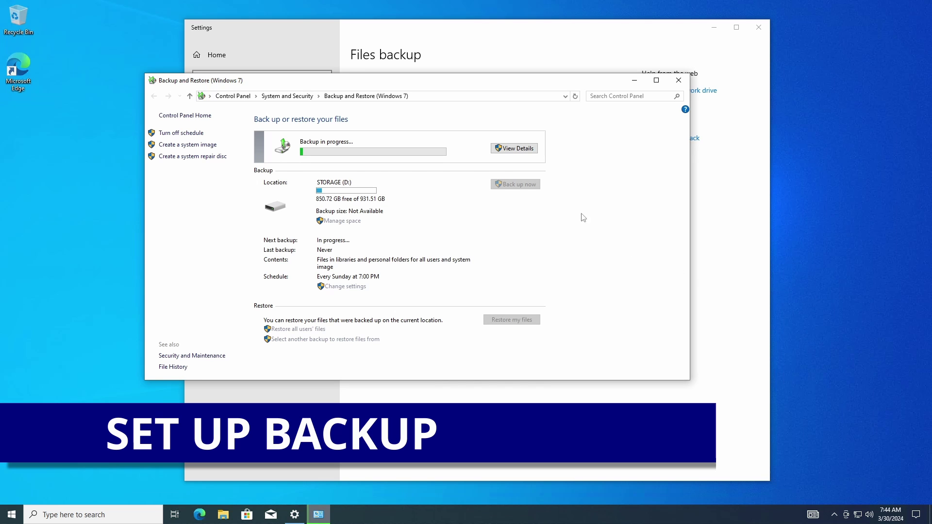
Watch the backup reach 100% (37.47 GB on STORAGE (D:)) and close the progress window.
left_click(519, 149)
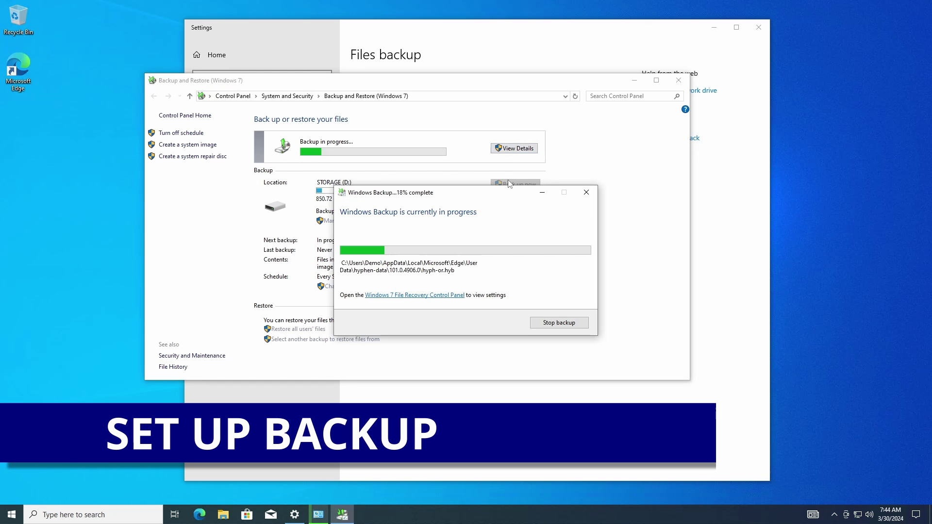
left_click_drag(496, 195, 631, 310)
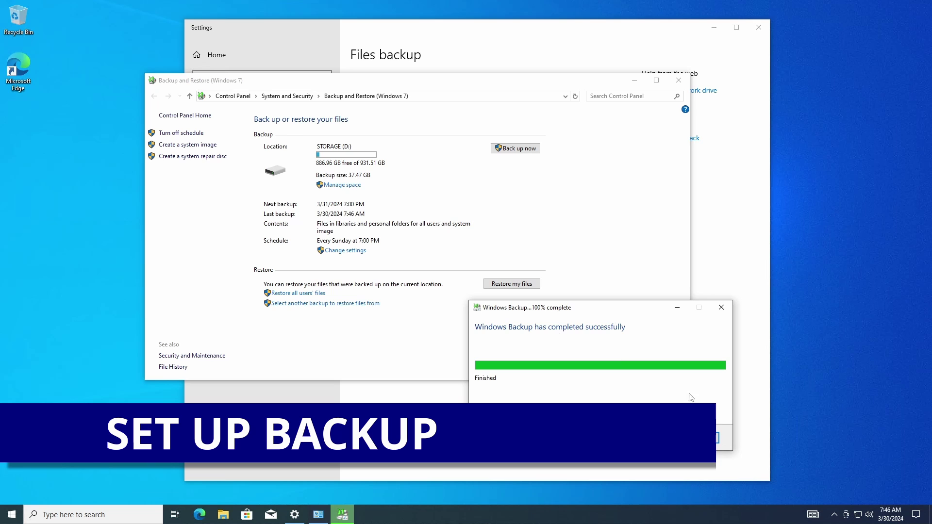
key("Return")
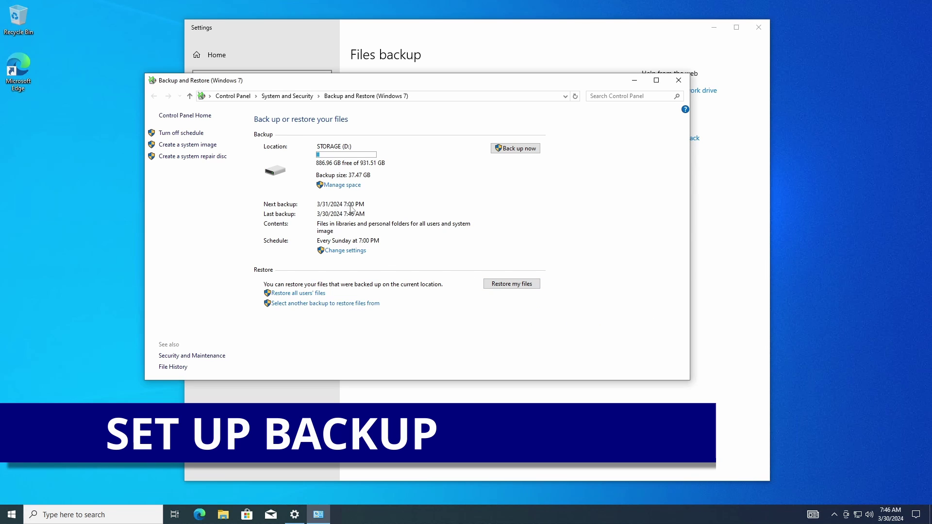
Reopen the backup settings, keeping STORAGE (D:) and Windows' default backup contents.
left_click(340, 251)
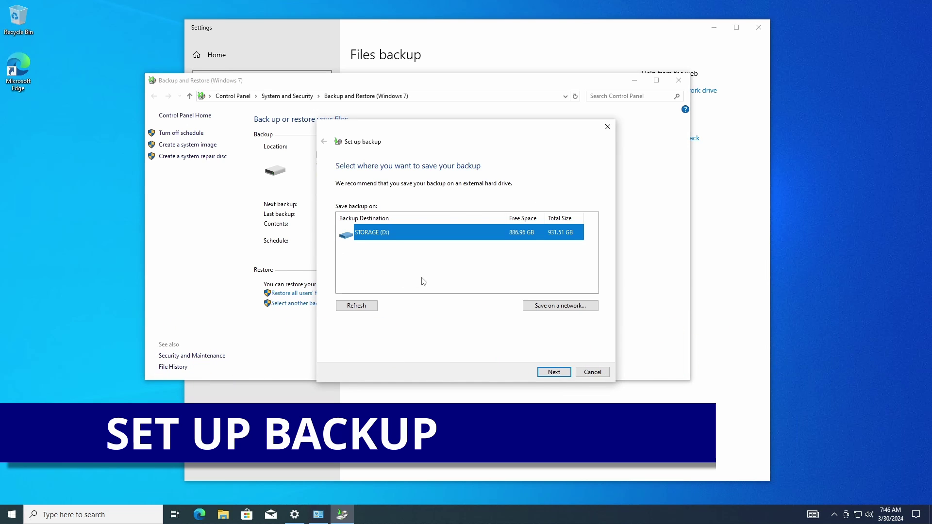
left_click(550, 374)
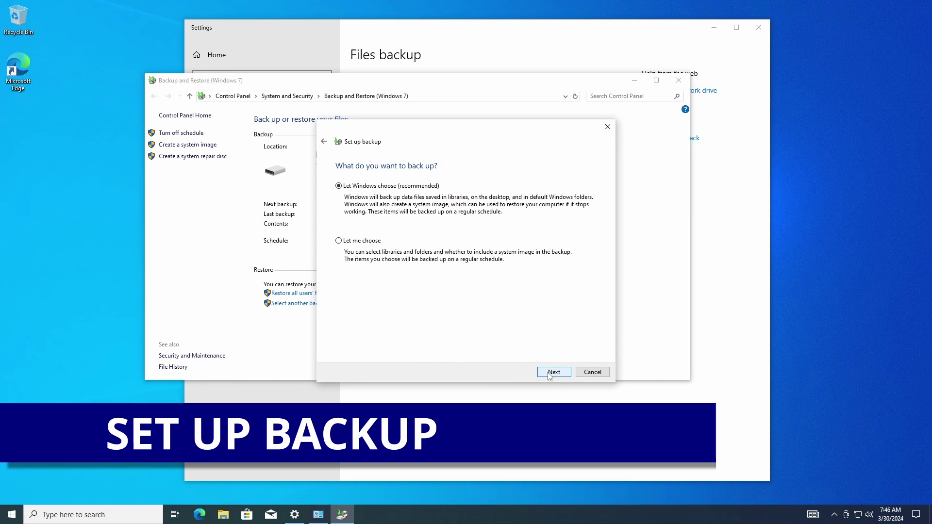
left_click(552, 372)
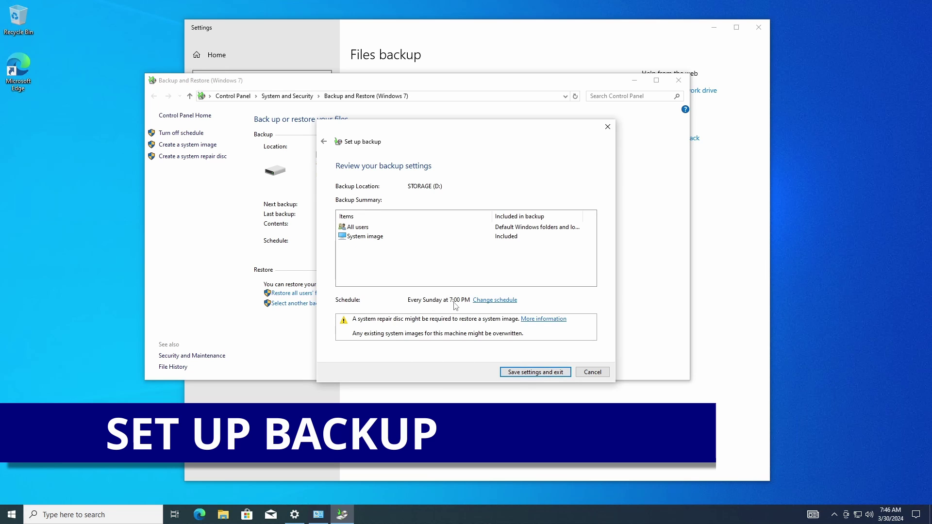
Set the backup schedule to Weekly on Sunday at 7:00 PM.
left_click(483, 301)
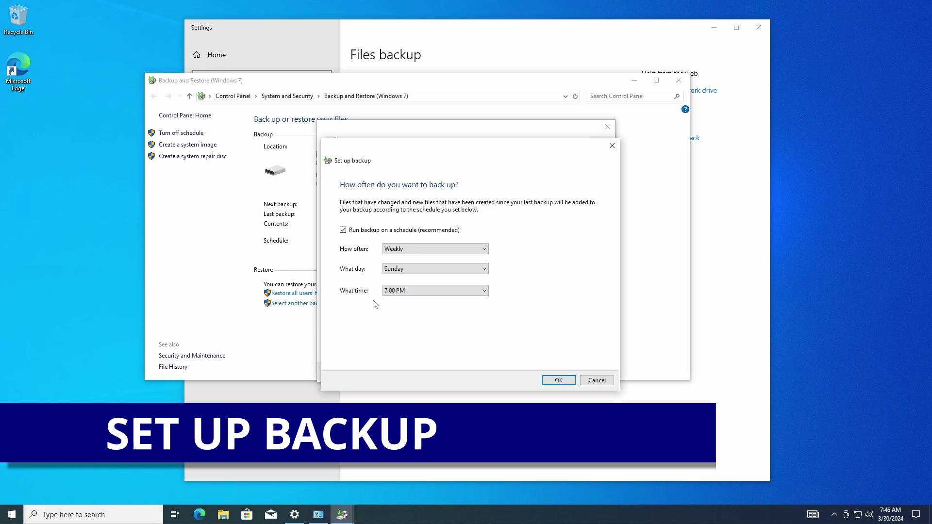
left_click(431, 250)
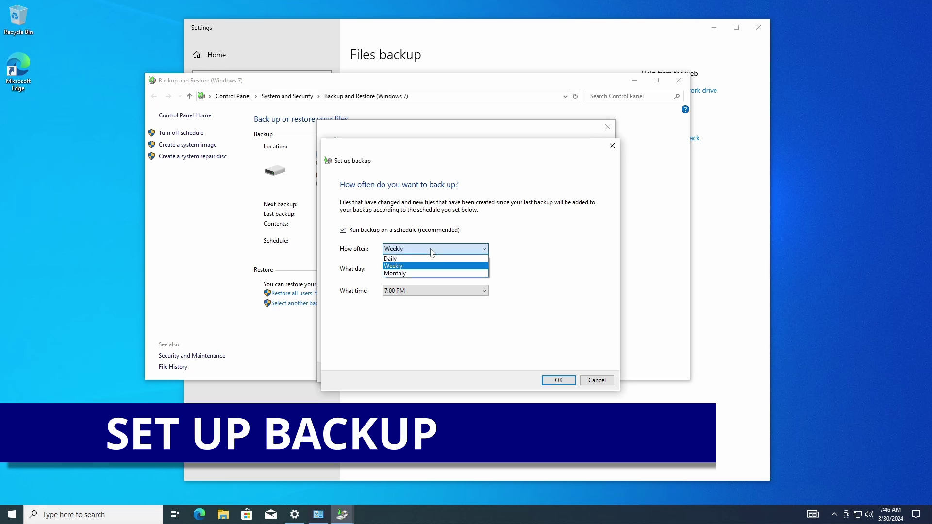
left_click(428, 258)
left_click(420, 249)
left_click(416, 266)
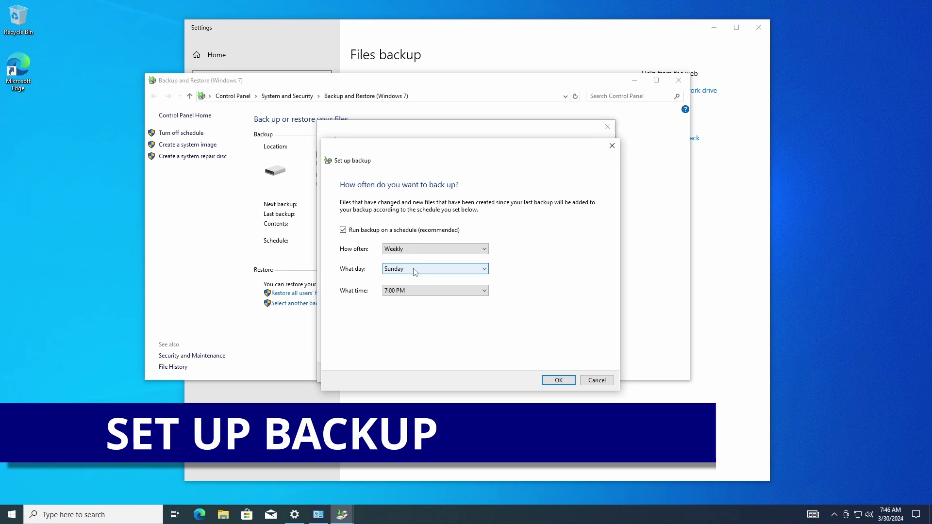
left_click(416, 270)
left_click(417, 275)
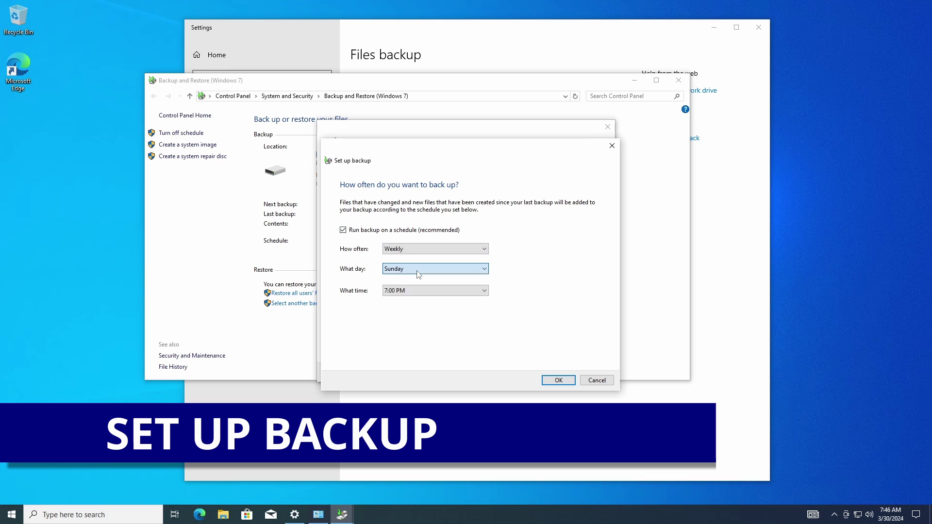
left_click(413, 292)
left_click(414, 291)
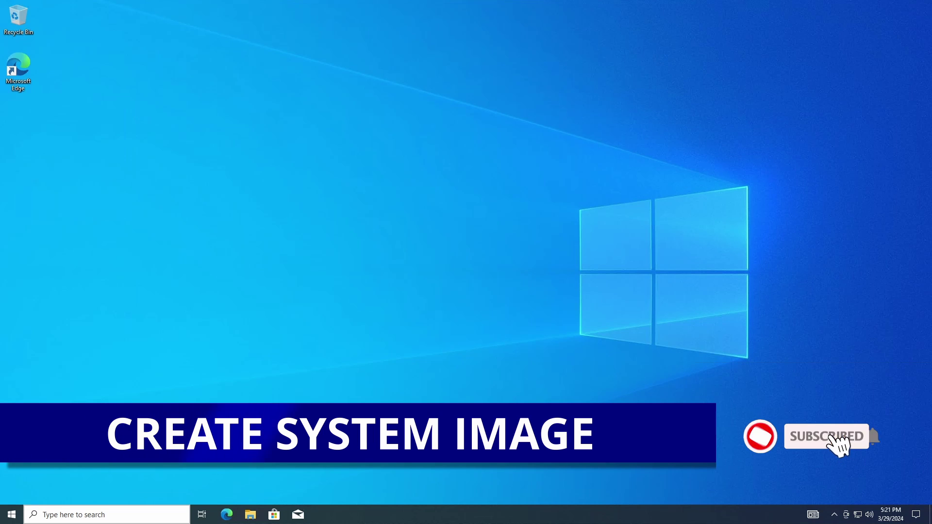
Search 'back', open Backup settings, and go to Backup and Restore (Windows 7) again.
key("super+s")
type("ba")
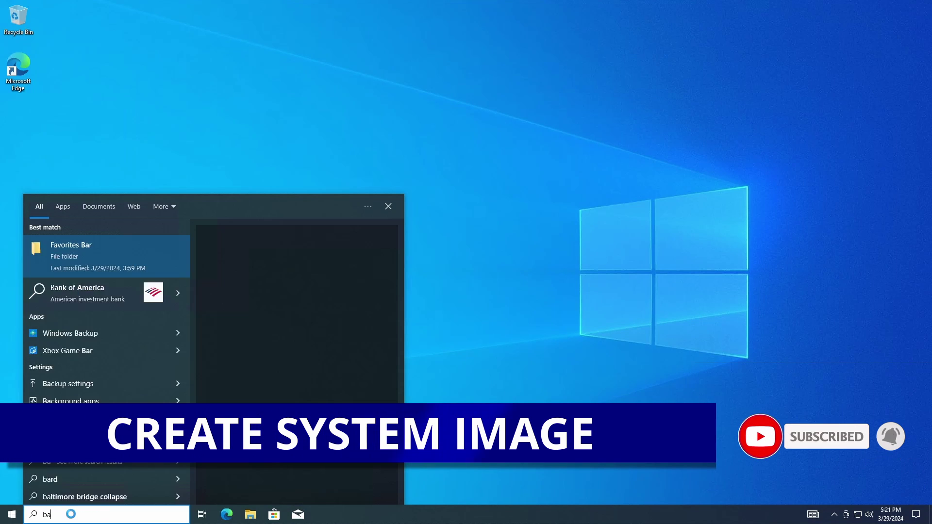
type("ck")
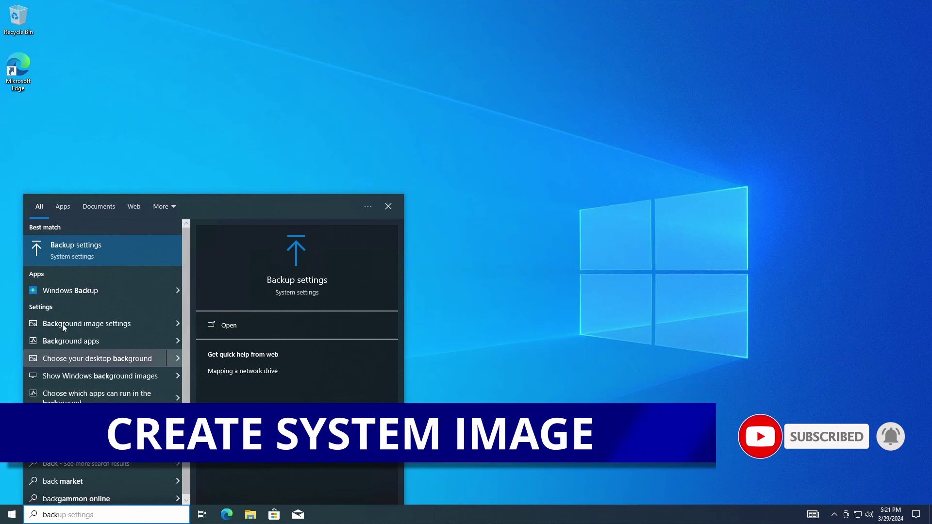
left_click(80, 253)
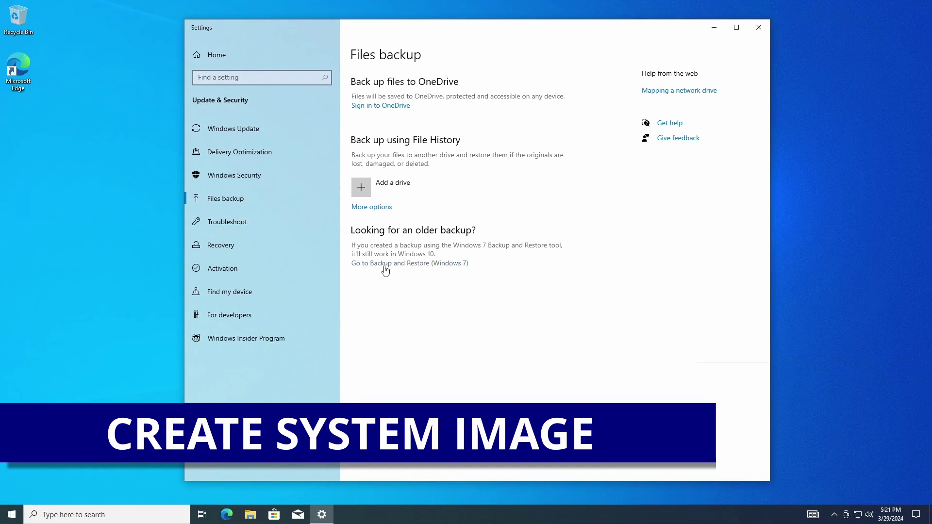
left_click(383, 264)
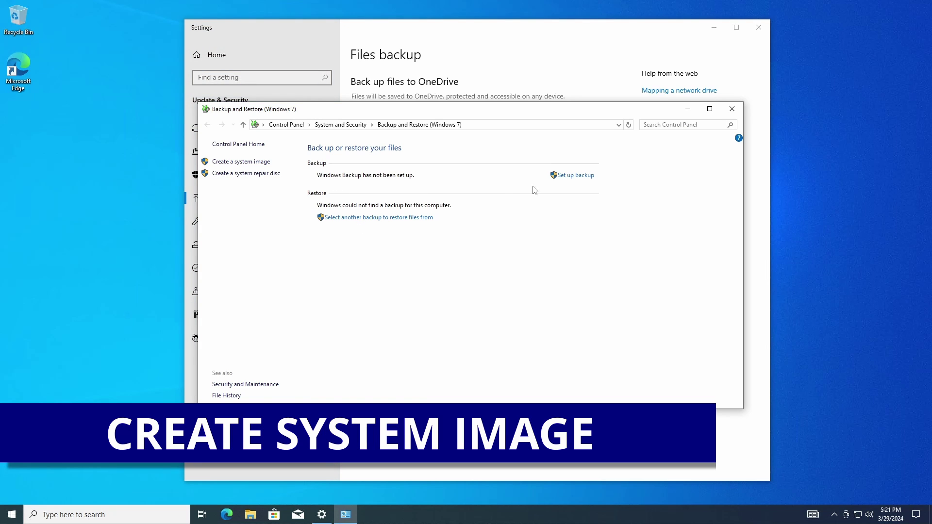
Save a system image of the system drives to the STORAGE (D:) hard disk.
left_click(251, 165)
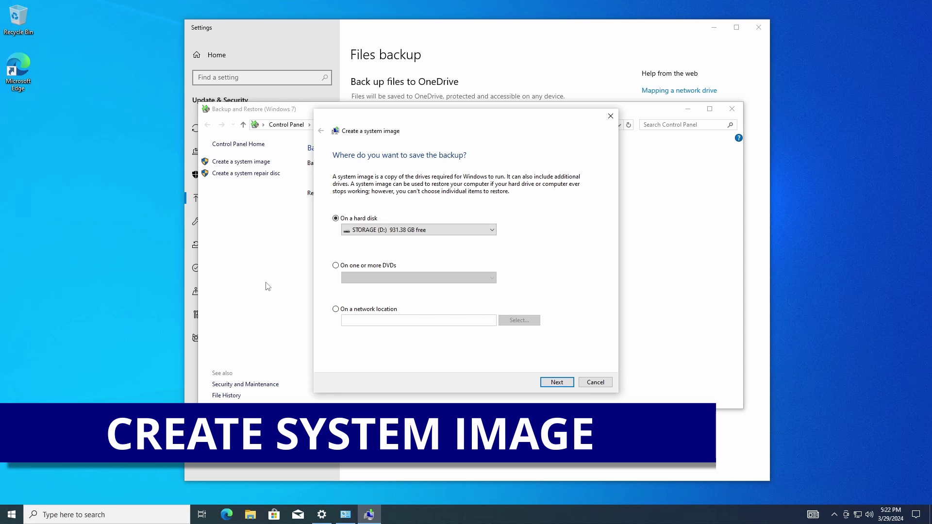
left_click(397, 231)
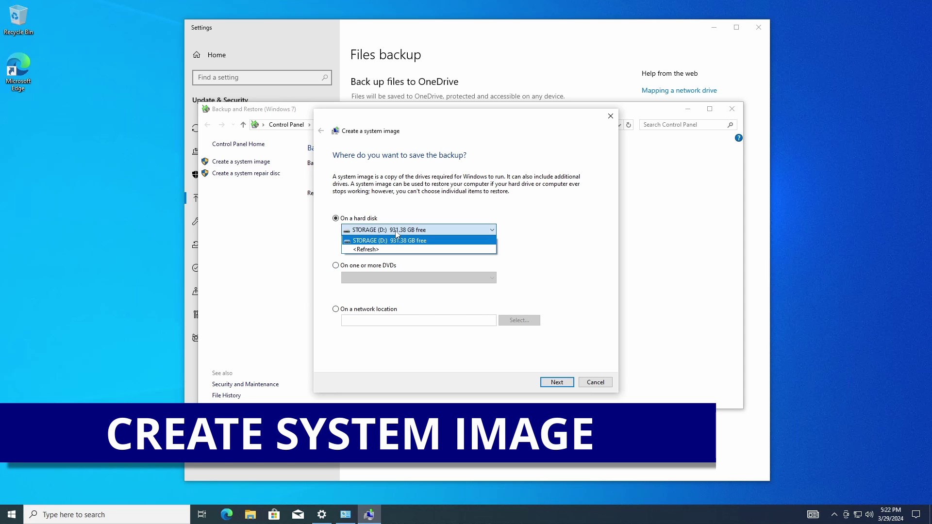
left_click(397, 233)
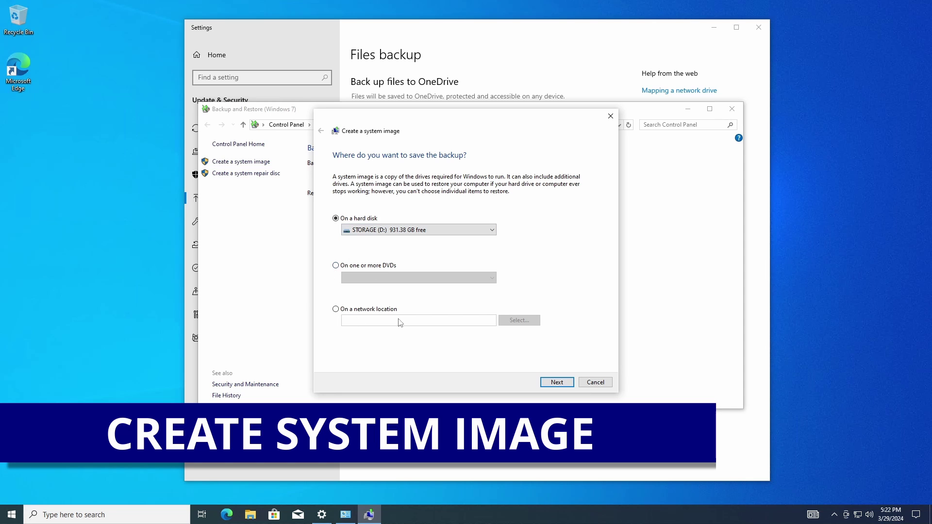
left_click(554, 384)
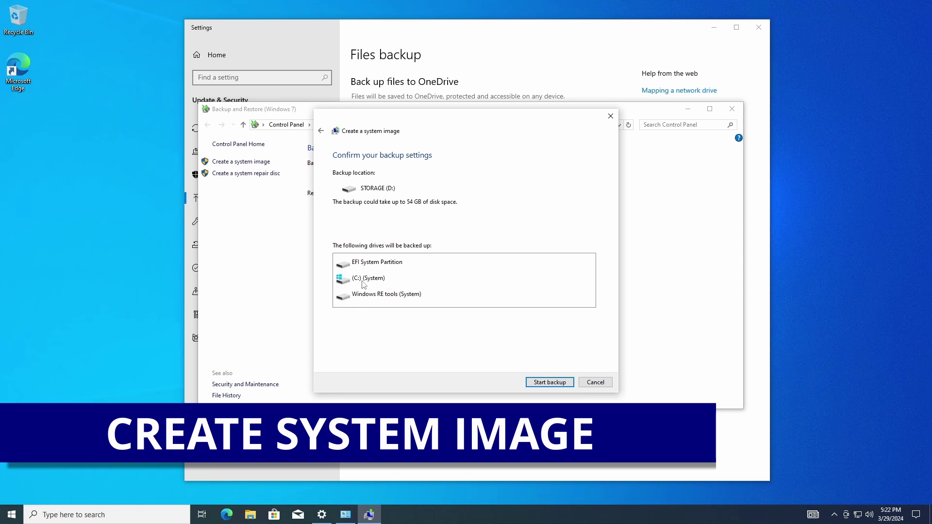
left_click(544, 382)
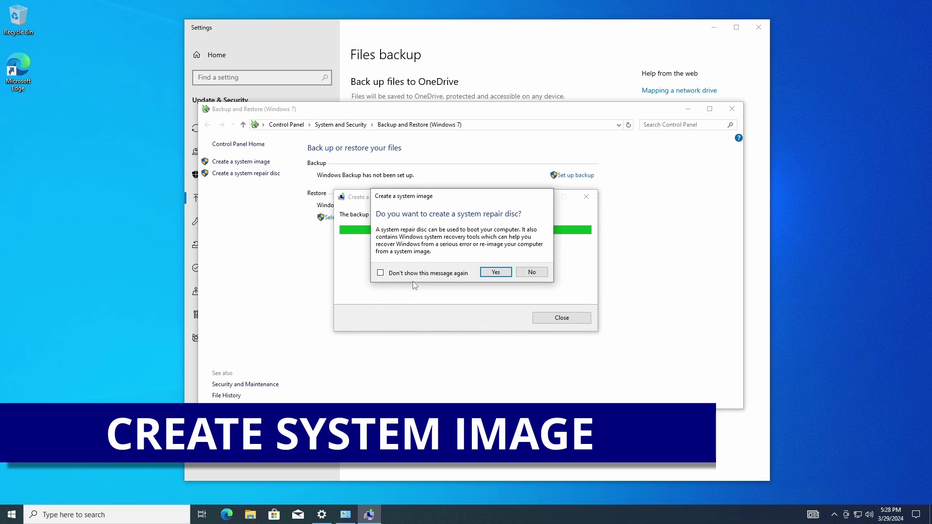
Decline the system repair disc, close the finished wizard, and show File Explorer's pinned locations.
left_click(529, 274)
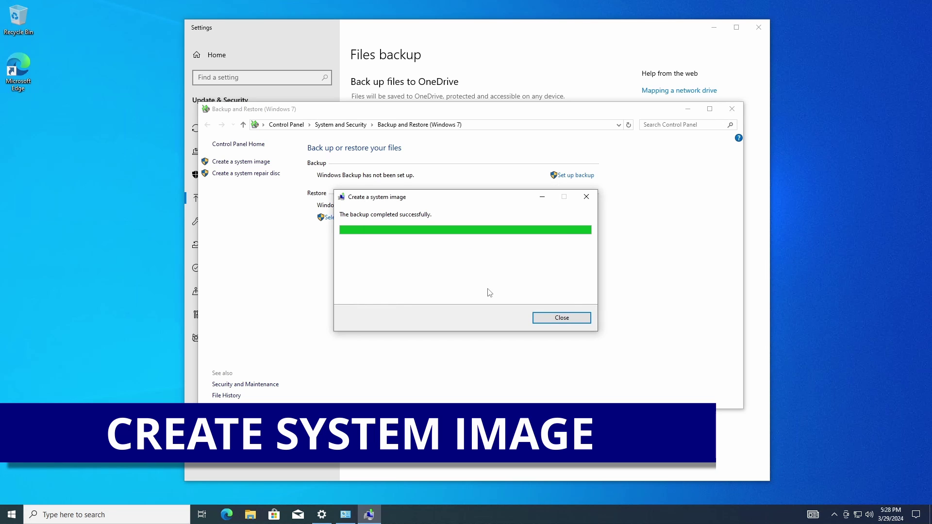
left_click(552, 319)
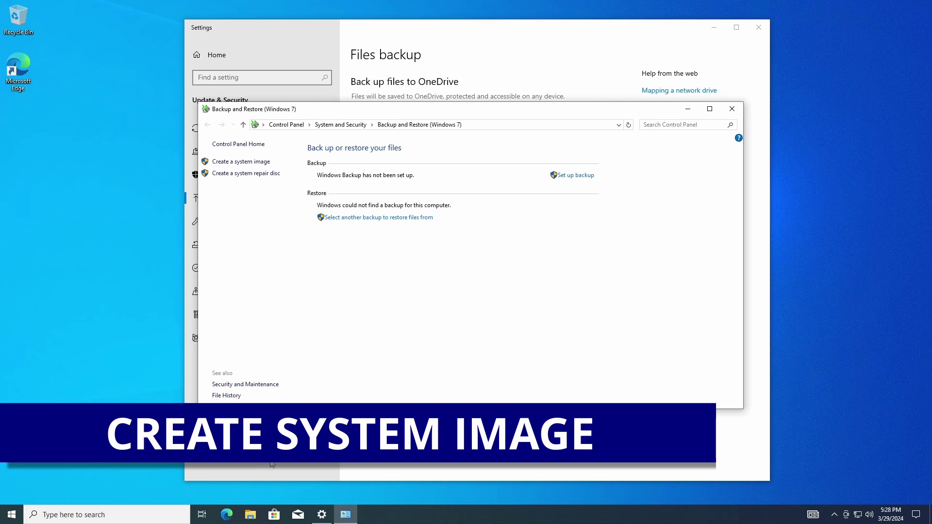
left_click(251, 516)
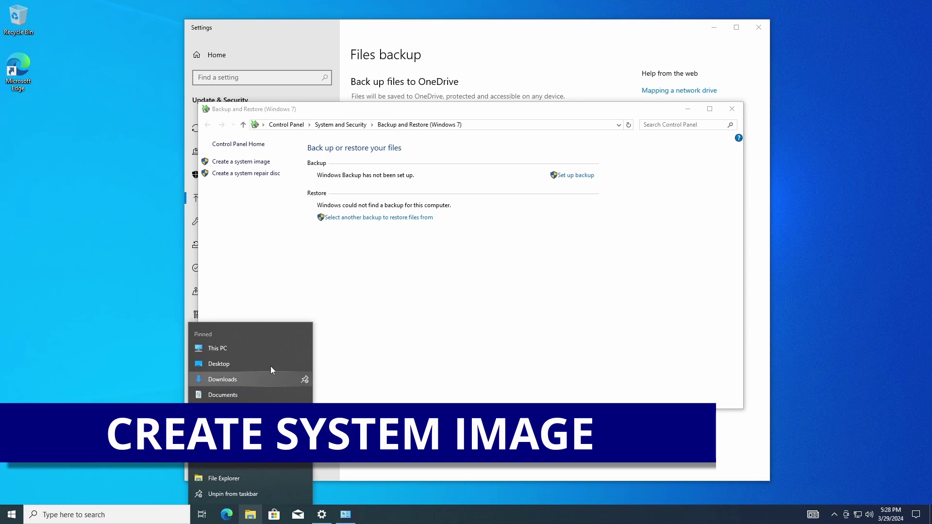
left_click(260, 350)
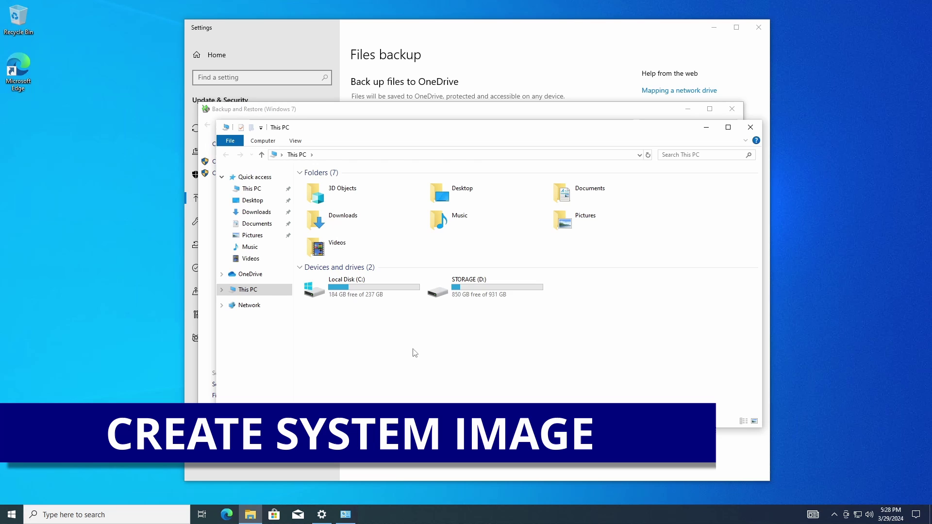
double_click(477, 290)
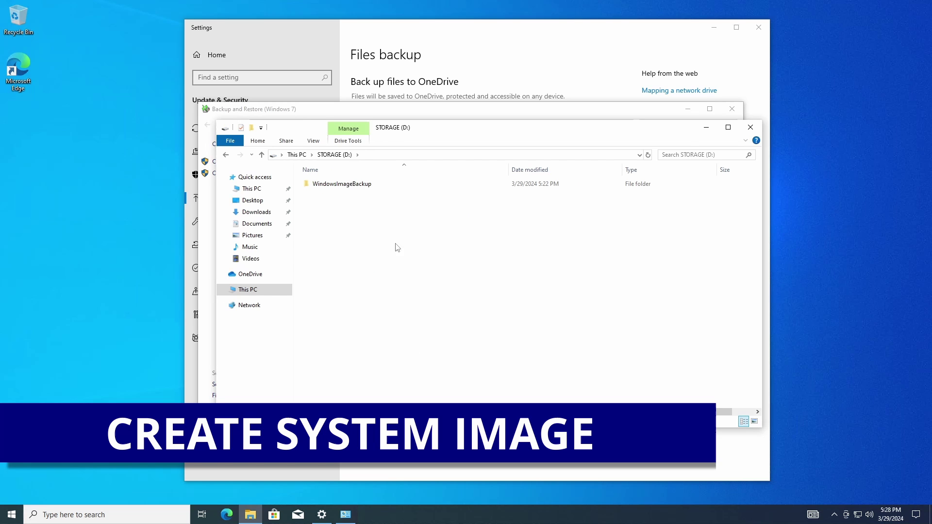
double_click(342, 185)
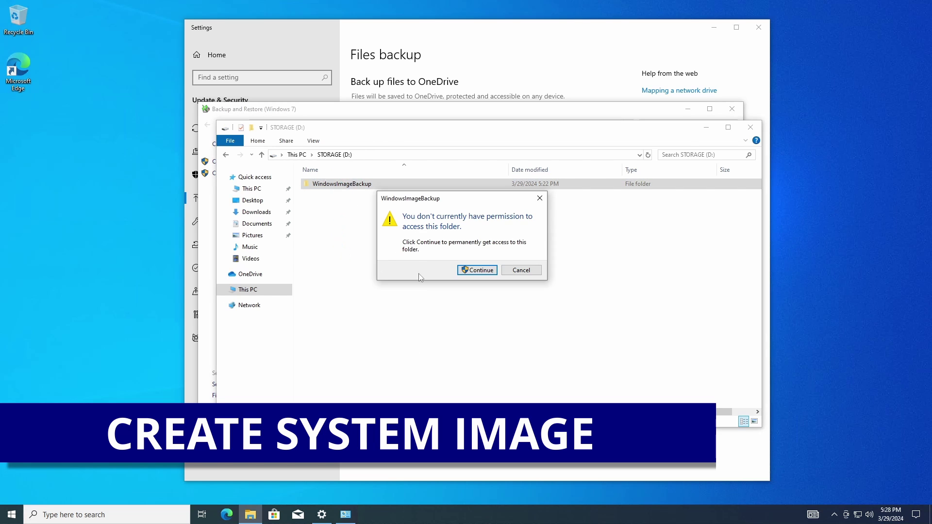
left_click(463, 270)
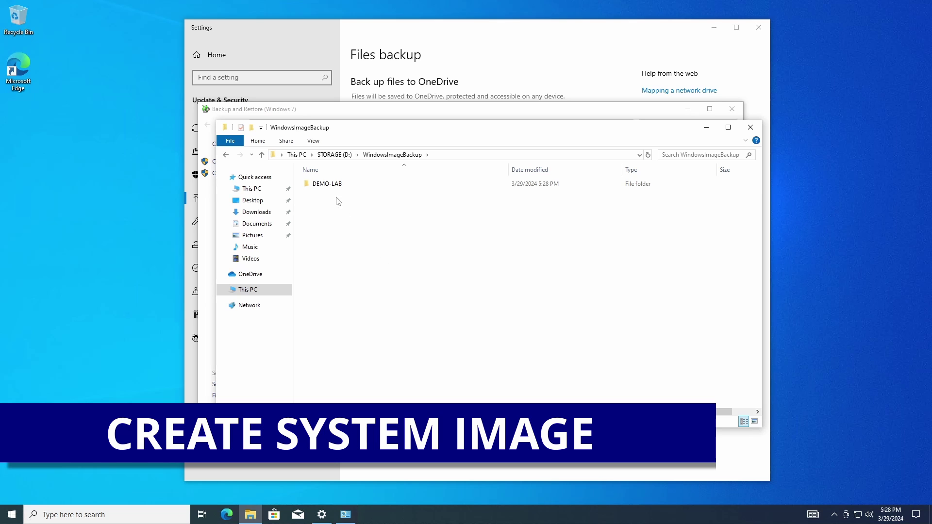
double_click(330, 186)
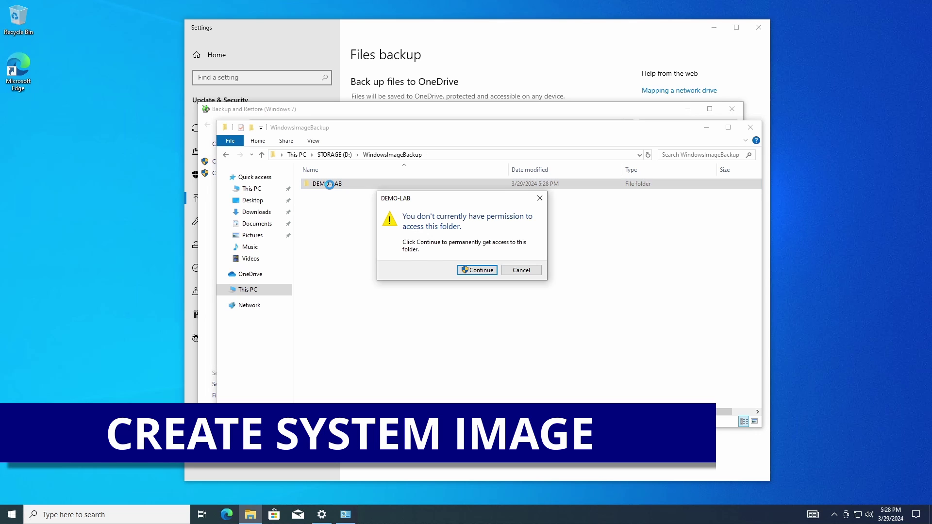
left_click(464, 270)
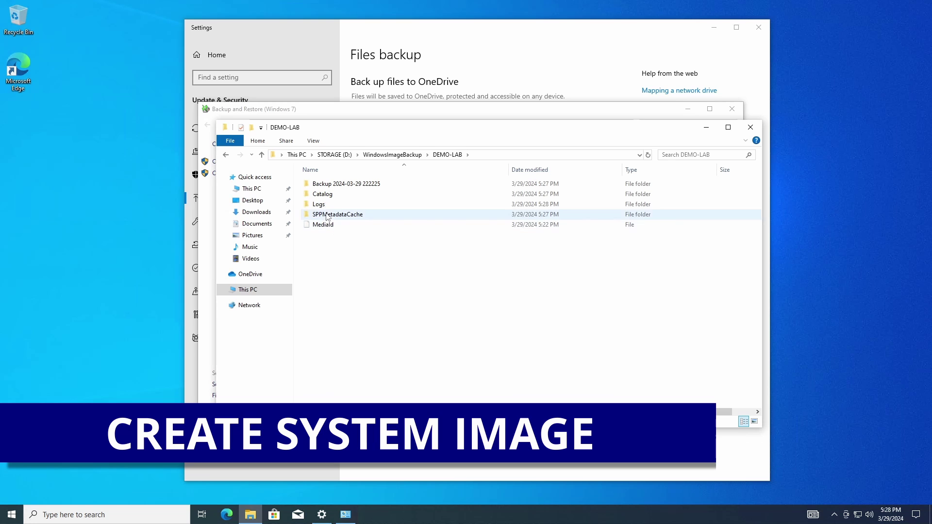
double_click(325, 189)
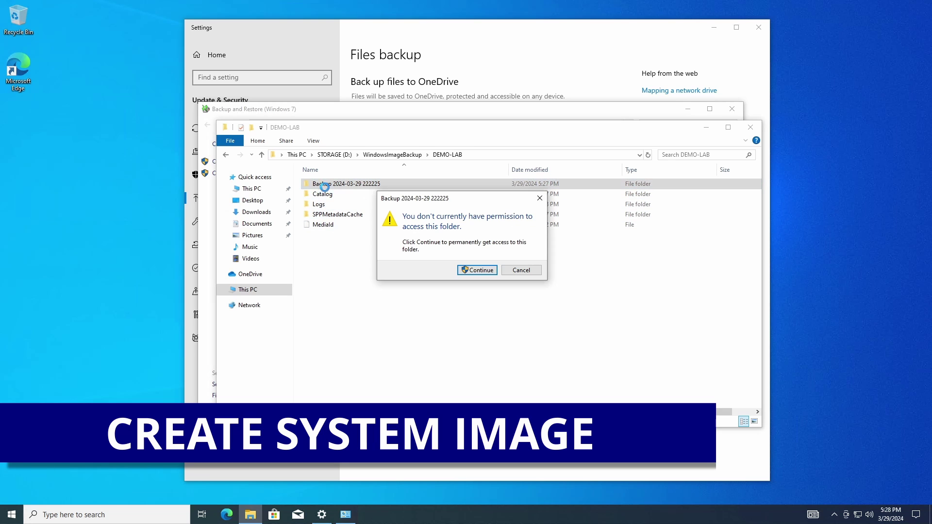
left_click(466, 269)
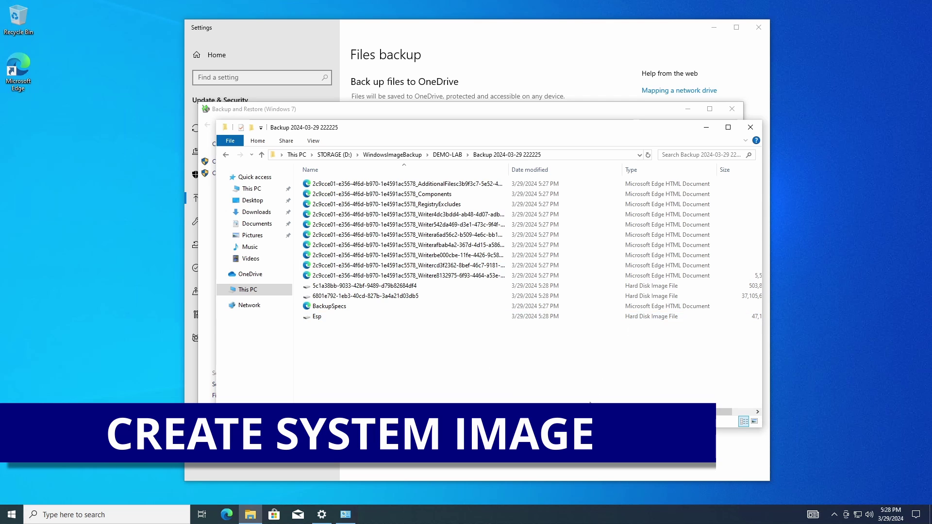
Widen the window to show the image files' full names and sizes, selecting the Esp image.
scroll(652, 401, "right", 1)
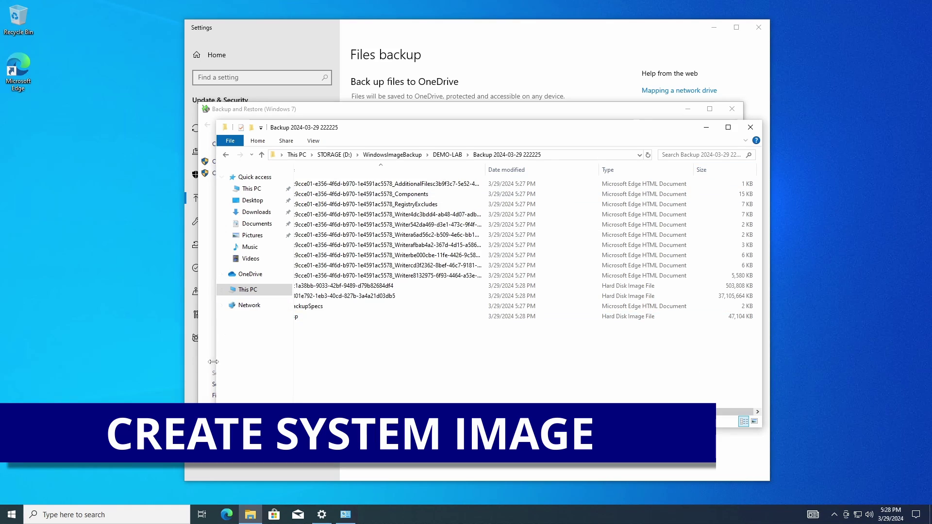
left_click_drag(213, 362, 106, 362)
left_click(246, 318)
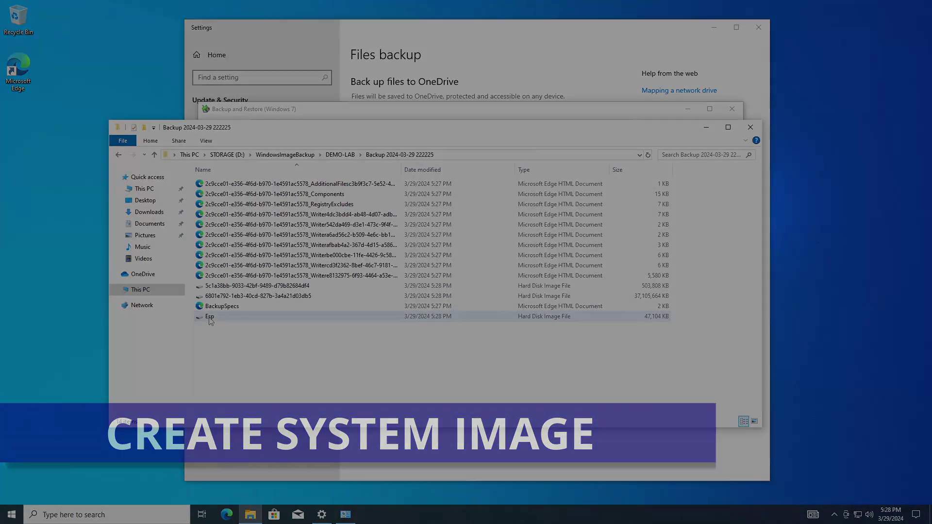